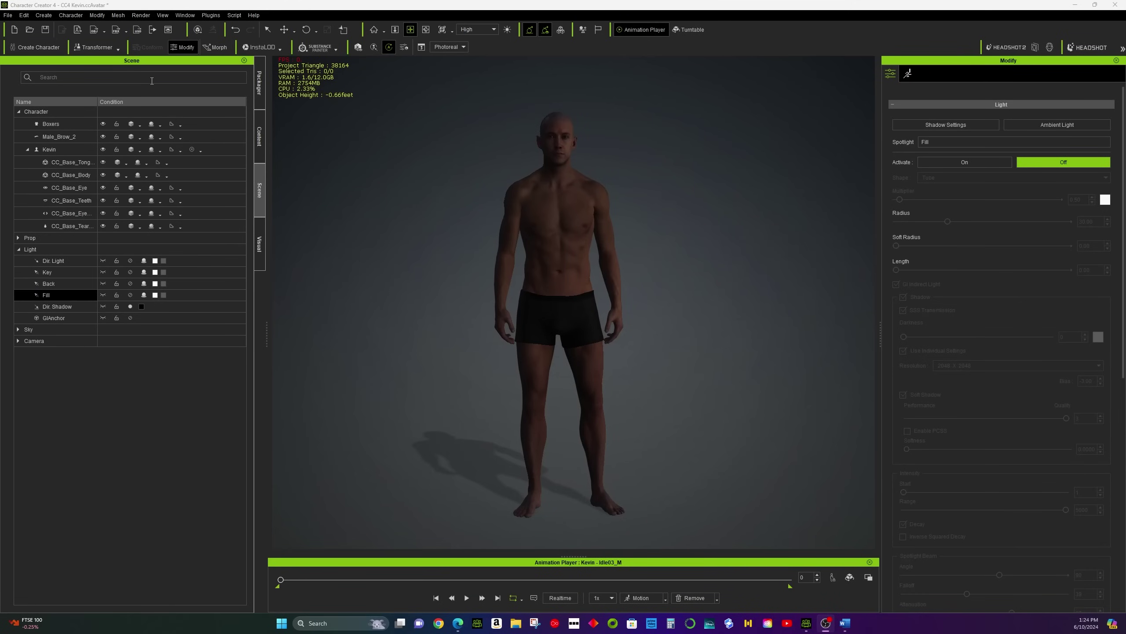
# Add a directional light to the scene from the Create > Light menu
pyautogui.click(44, 15)
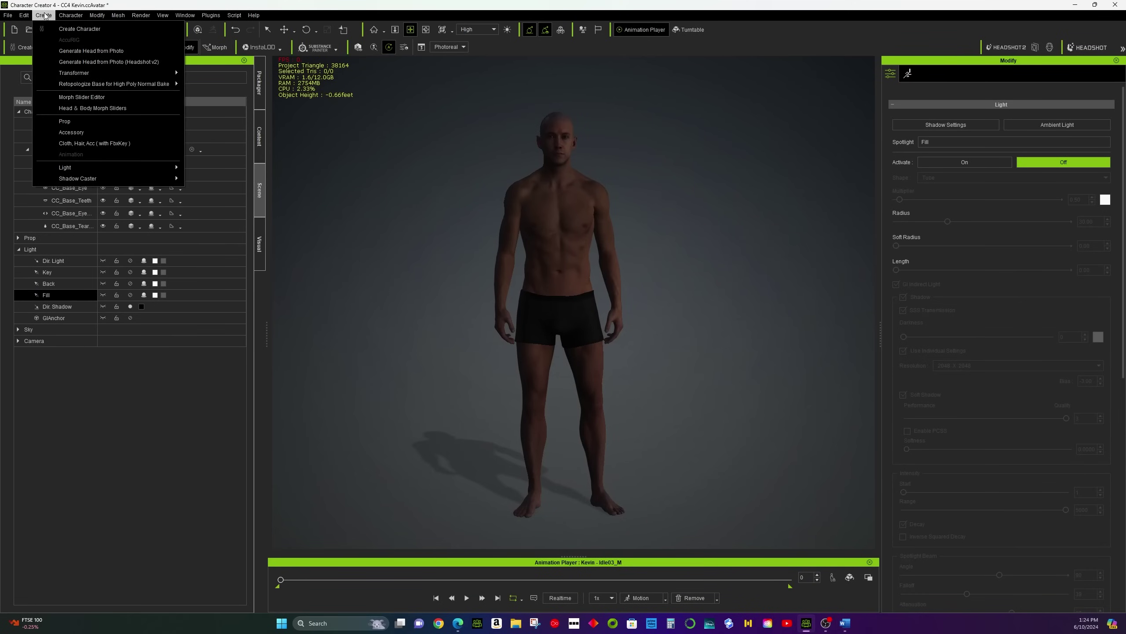
pyautogui.moveTo(87, 170)
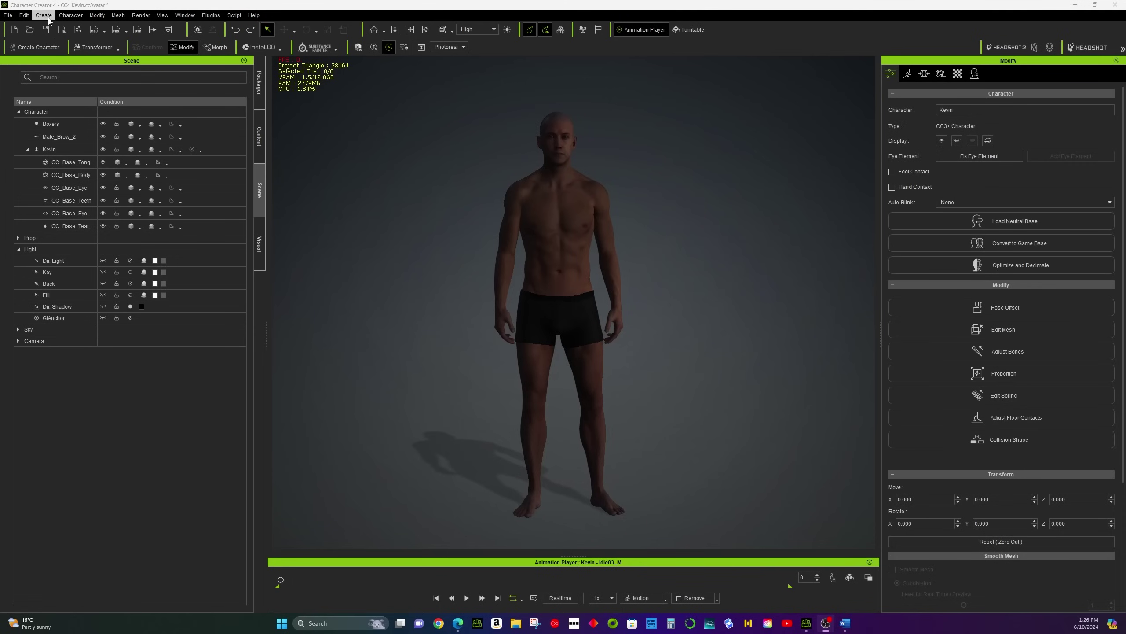
pyautogui.click(48, 18)
pyautogui.moveTo(84, 168)
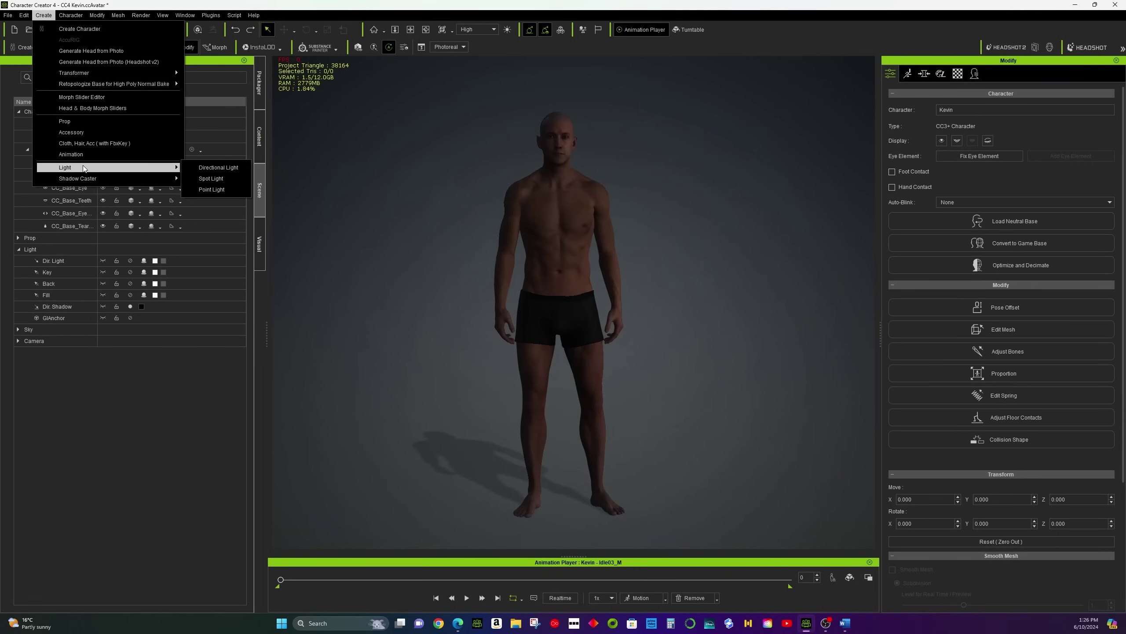
pyautogui.click(194, 171)
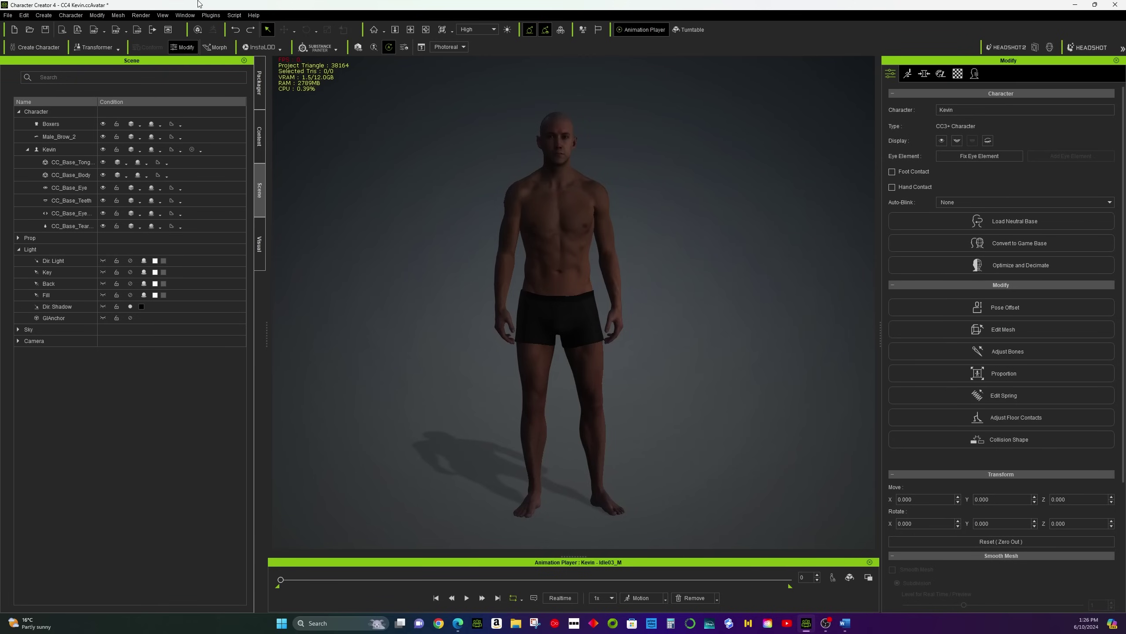
pyautogui.click(43, 16)
# Add a spotlight, raise it above Kevin's head and increase its Multiplier
pyautogui.moveTo(89, 167)
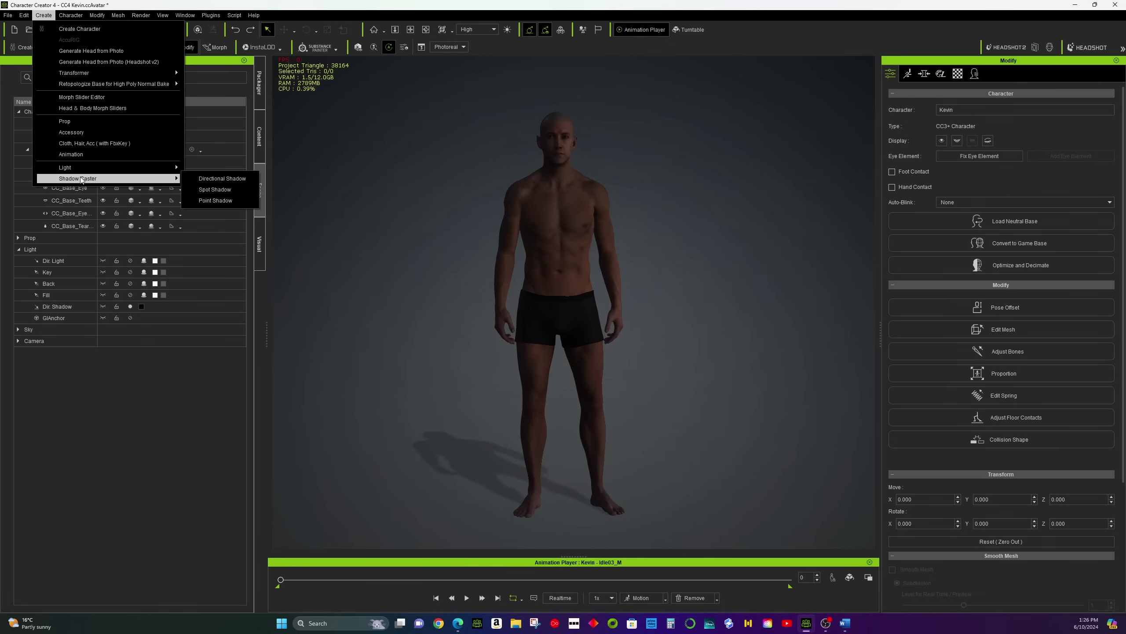
pyautogui.click(218, 178)
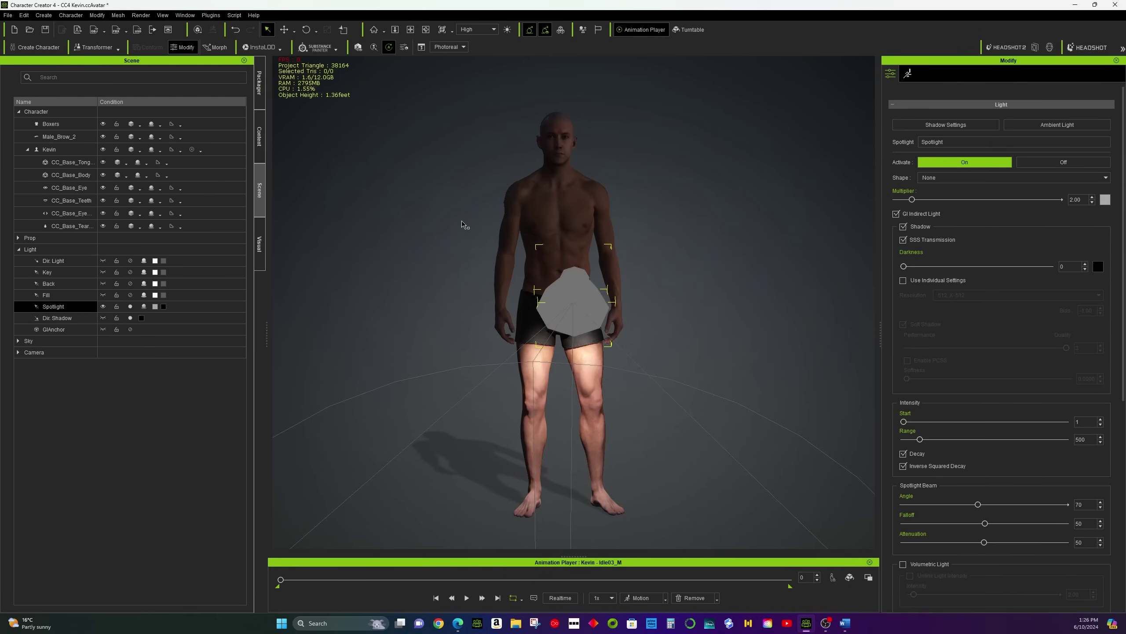
pyautogui.click(284, 30)
pyautogui.moveTo(570, 229); pyautogui.dragTo(629, 3)
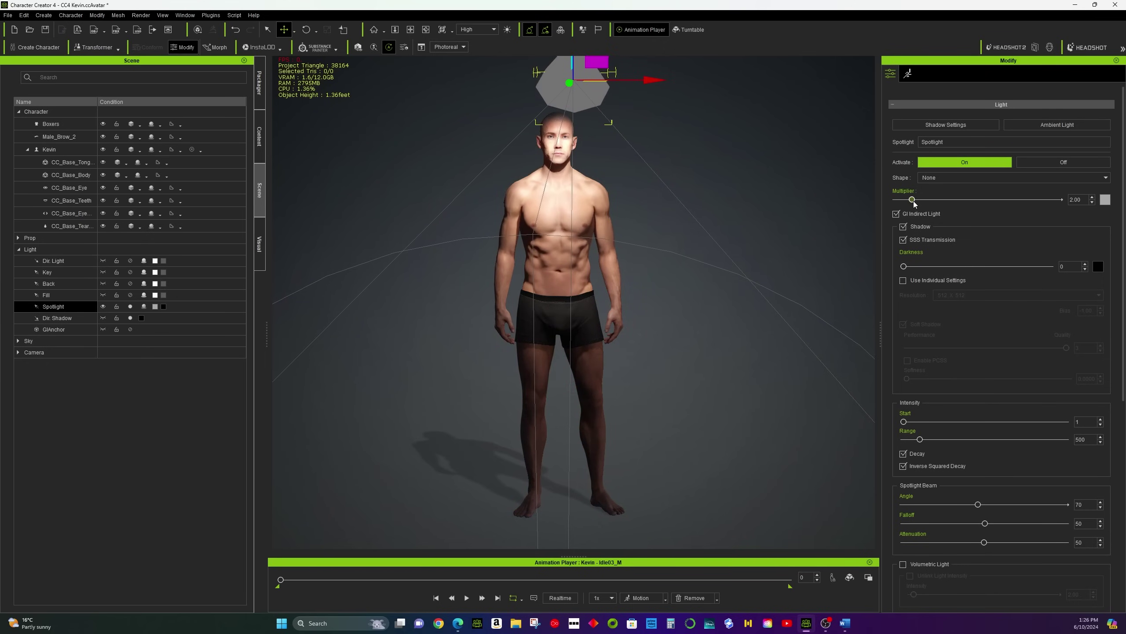
pyautogui.moveTo(912, 200); pyautogui.dragTo(966, 199)
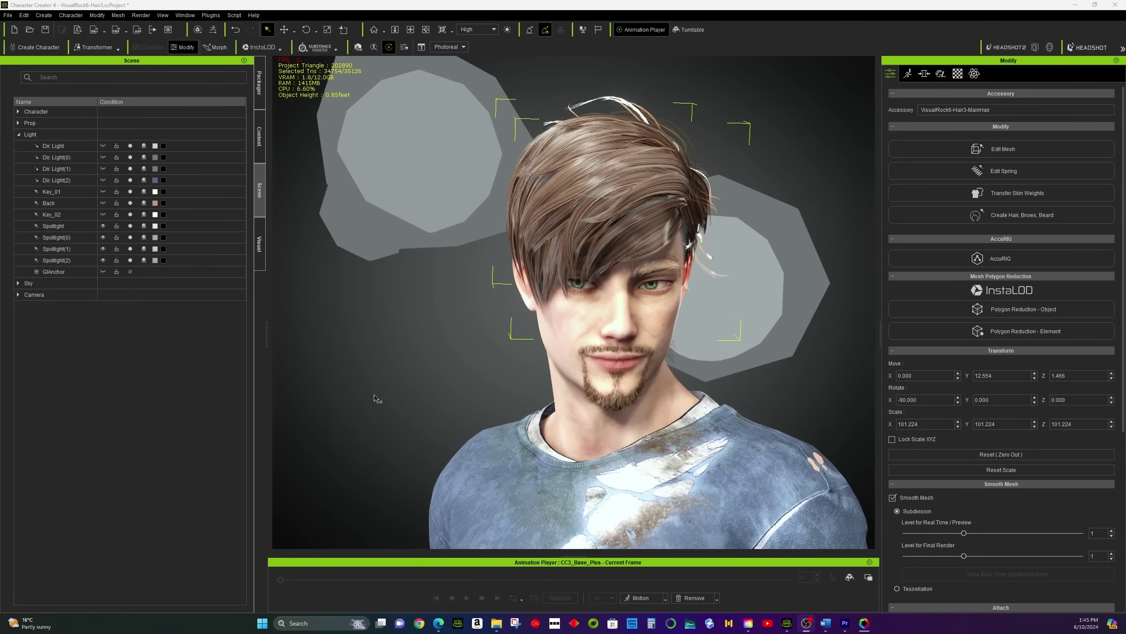
# Deselect the hair to bring back the character settings panel
pyautogui.click(502, 181)
pyautogui.scroll(-10, 463, 219)
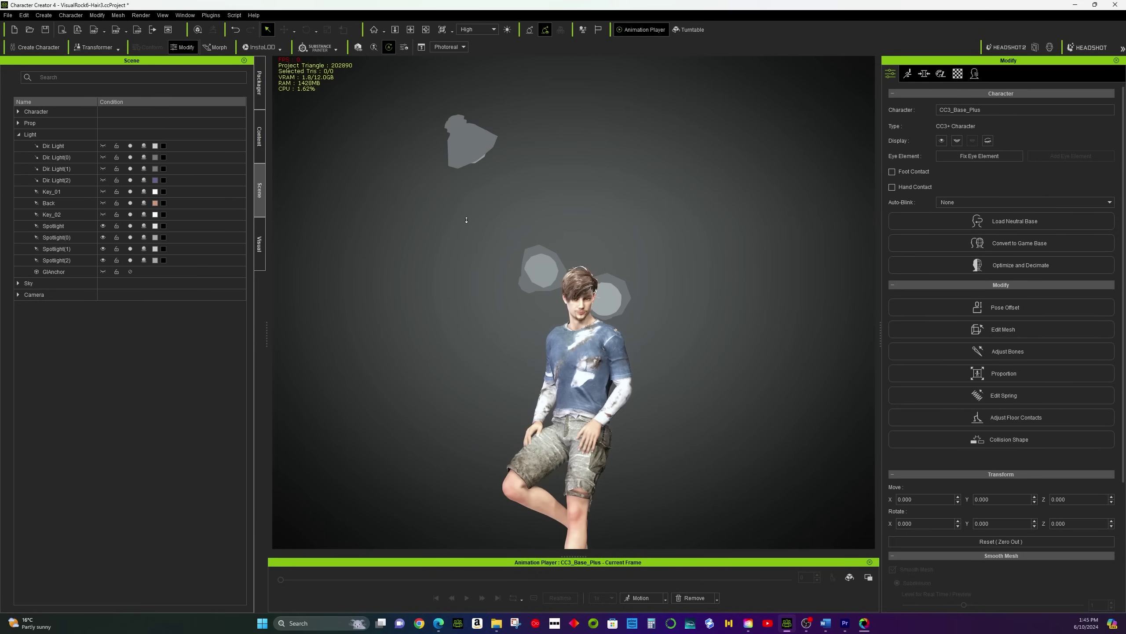
pyautogui.scroll(3, 467, 219)
pyautogui.scroll(10, 466, 222)
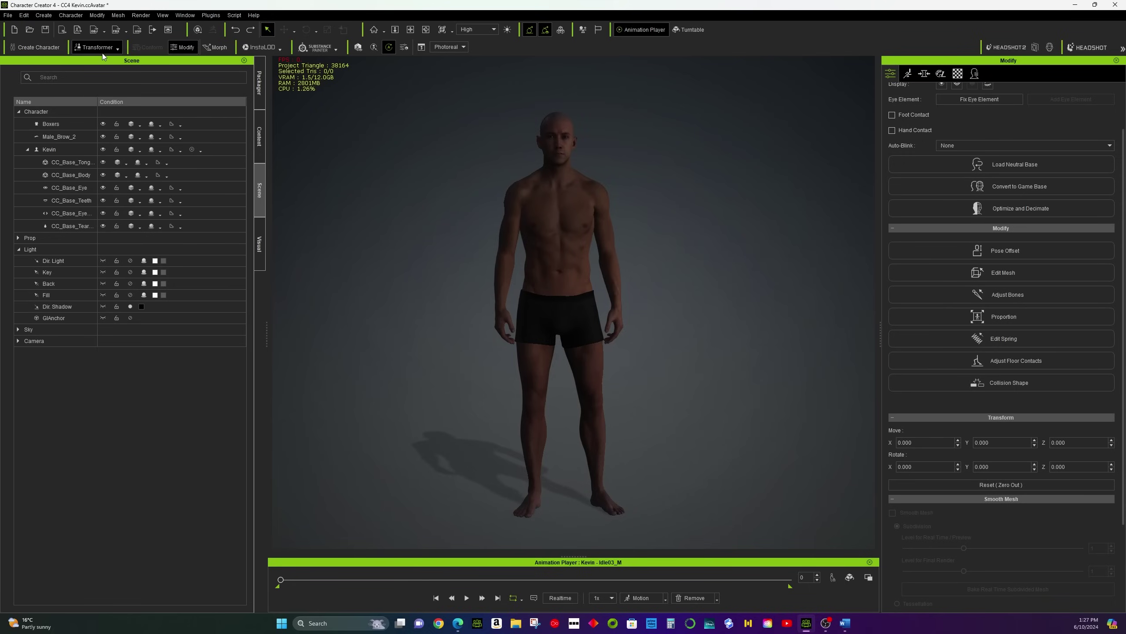
# Add a point light to the scene via Create > Light > Point Light
pyautogui.click(43, 15)
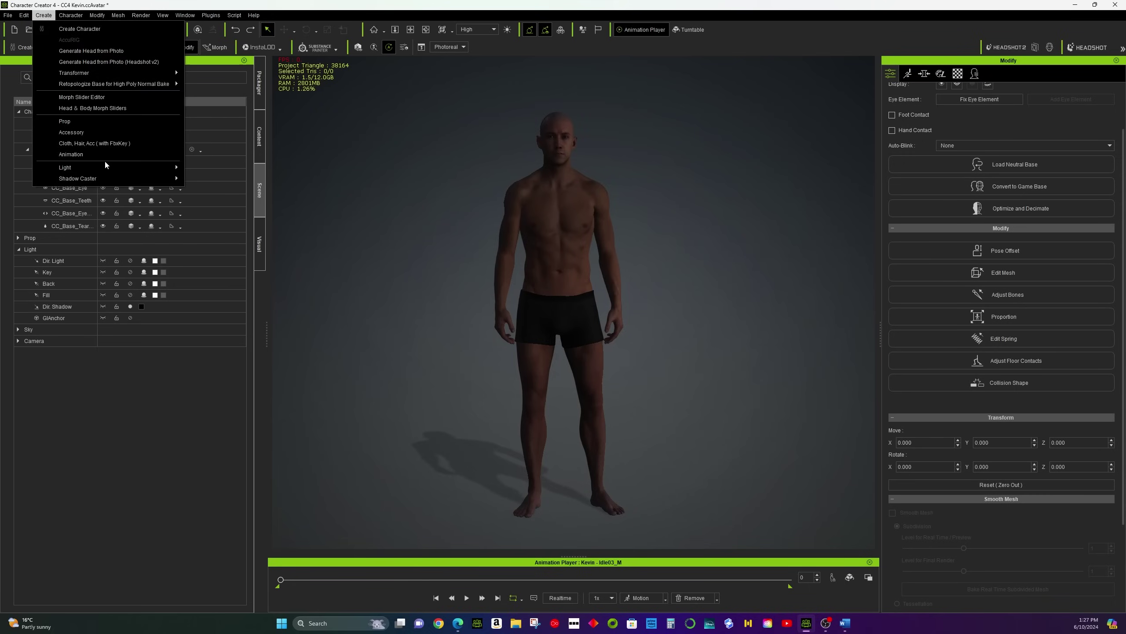
pyautogui.moveTo(105, 164)
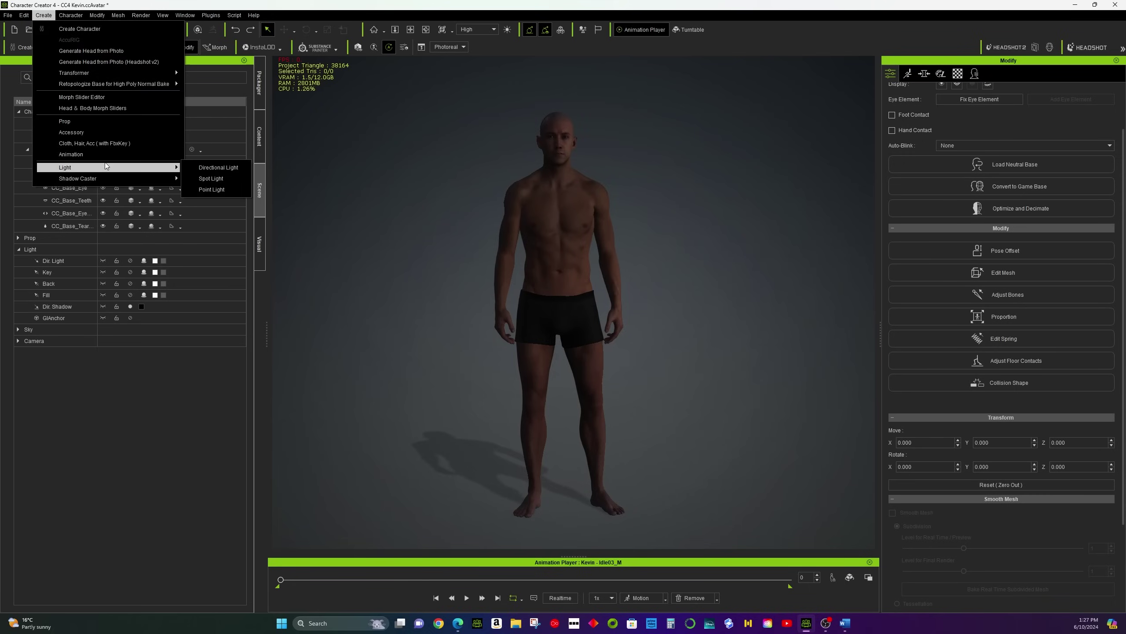
pyautogui.click(198, 189)
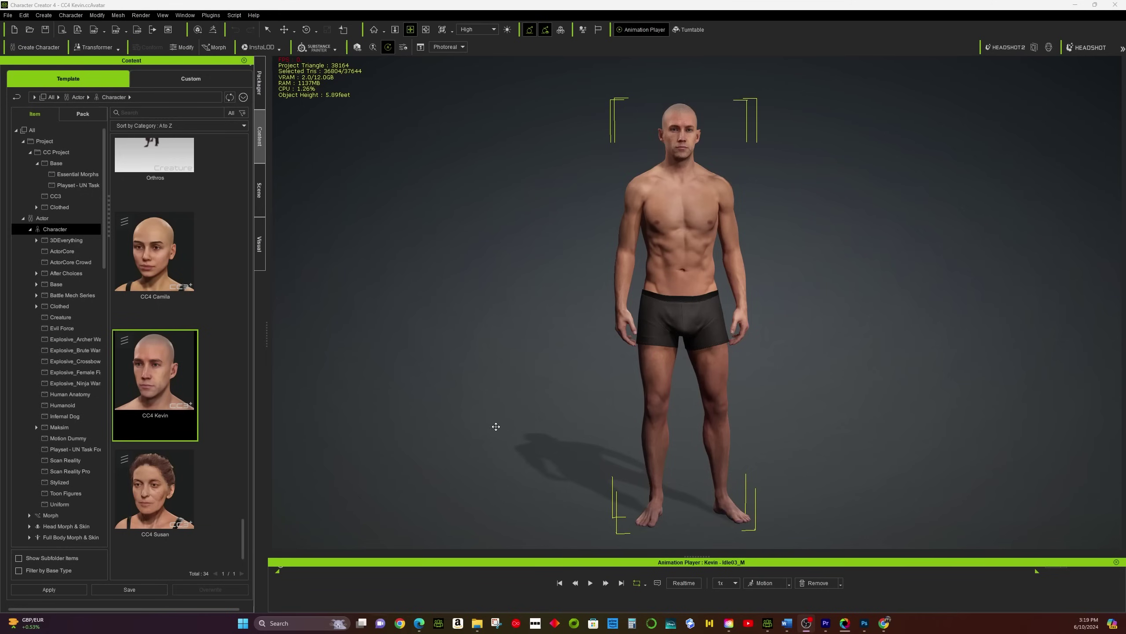
# Expand the scene's lights and switch on Dir. Light, Key, Back and Fill
pyautogui.click(260, 190)
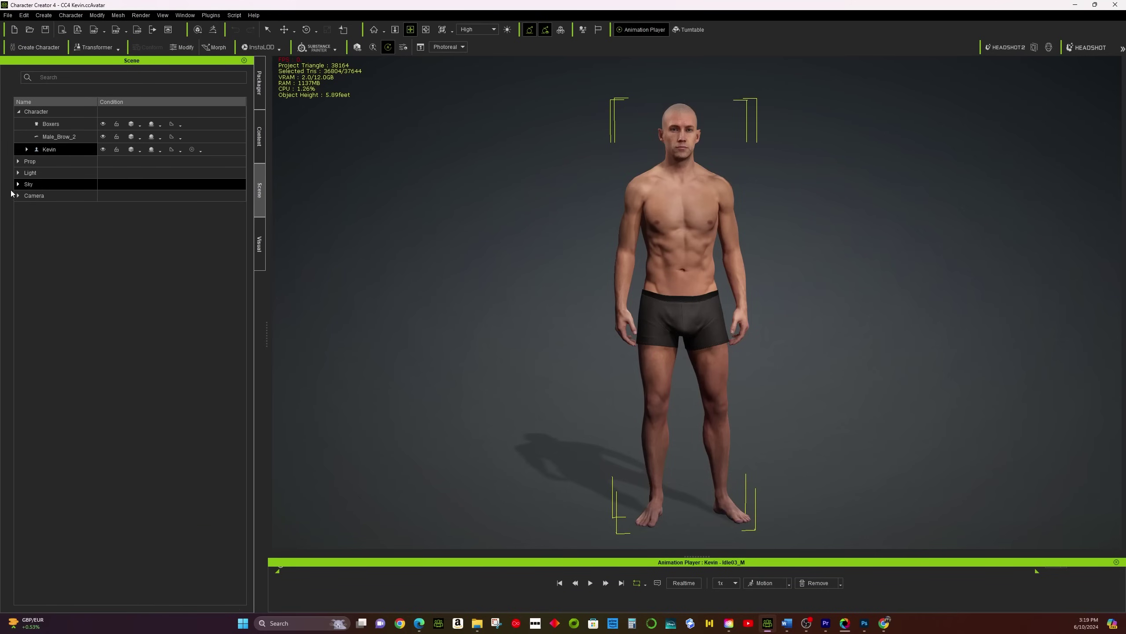
pyautogui.click(19, 173)
pyautogui.click(103, 184)
pyautogui.click(102, 195)
pyautogui.click(103, 207)
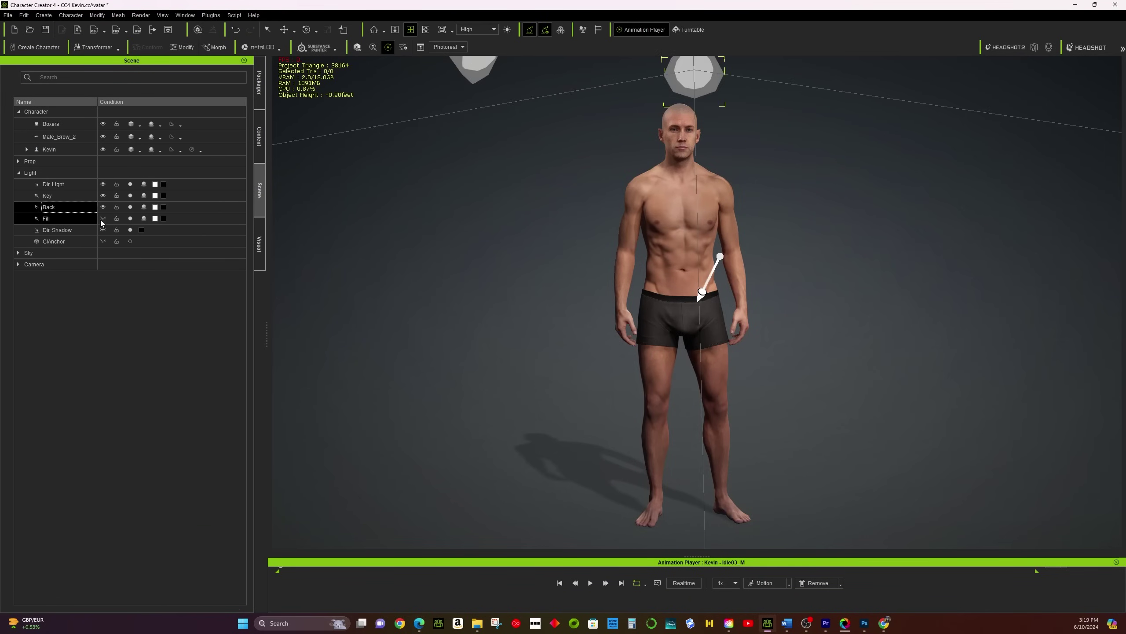
pyautogui.click(103, 218)
pyautogui.scroll(-1, 570, 197)
pyautogui.scroll(-1, 570, 197)
pyautogui.moveTo(606, 156); pyautogui.dragTo(575, 222, button='middle')
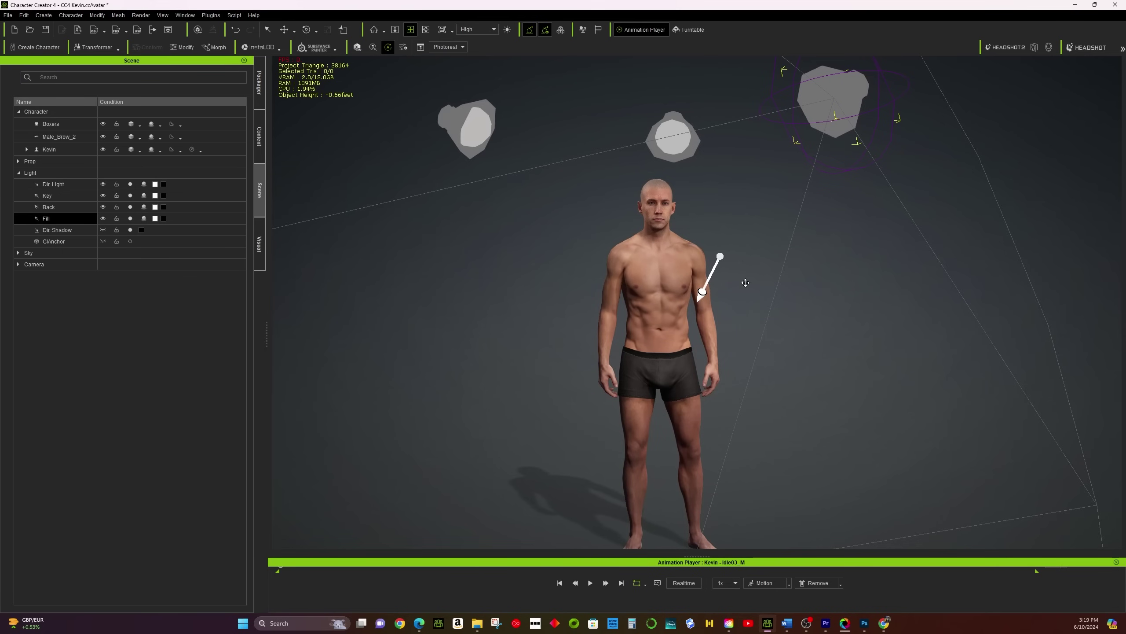
# Switch to the Standard workspace and raise the Fill light Multiplier to 2.13
pyautogui.click(184, 15)
pyautogui.moveTo(248, 28)
pyautogui.click(301, 29)
pyautogui.moveTo(963, 200)
pyautogui.mouseDown()
pyautogui.moveTo(984, 200)
pyautogui.moveTo(972, 200)
pyautogui.mouseUp()
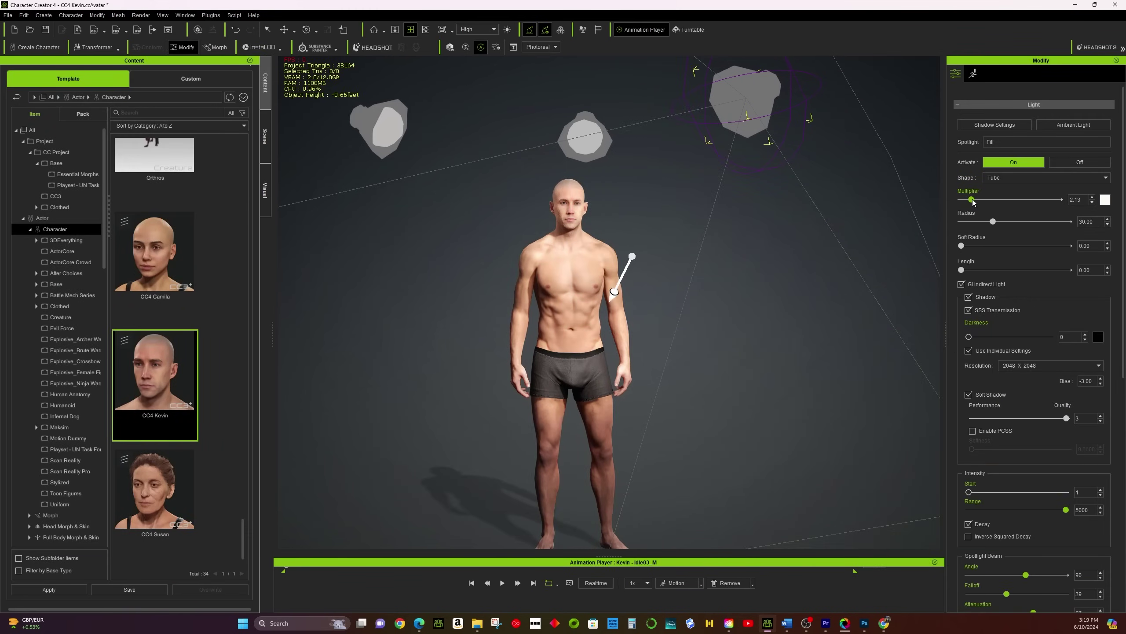
# Set the Key light Multiplier to 7.31 and the Fill light to 2.50
pyautogui.click(268, 29)
pyautogui.click(383, 127)
pyautogui.moveTo(967, 201)
pyautogui.mouseDown()
pyautogui.moveTo(997, 201)
pyautogui.moveTo(973, 201)
pyautogui.mouseUp()
pyautogui.click(765, 109)
pyautogui.click(266, 136)
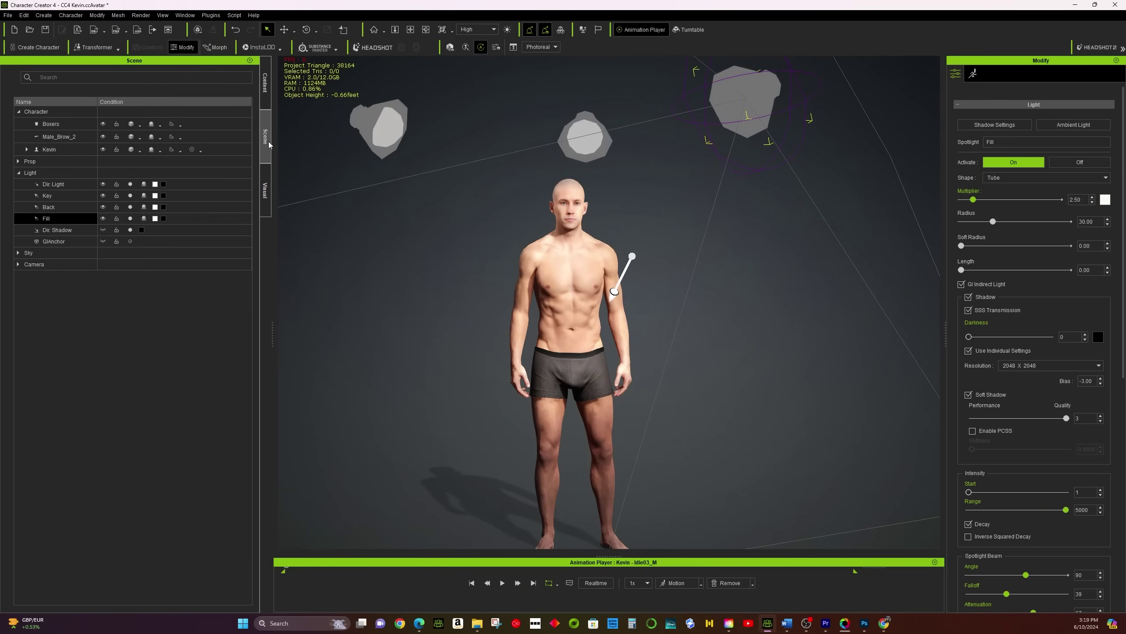
# Change the Fill light colour to orange (#ffaa00)
pyautogui.click(155, 217)
pyautogui.click(517, 275)
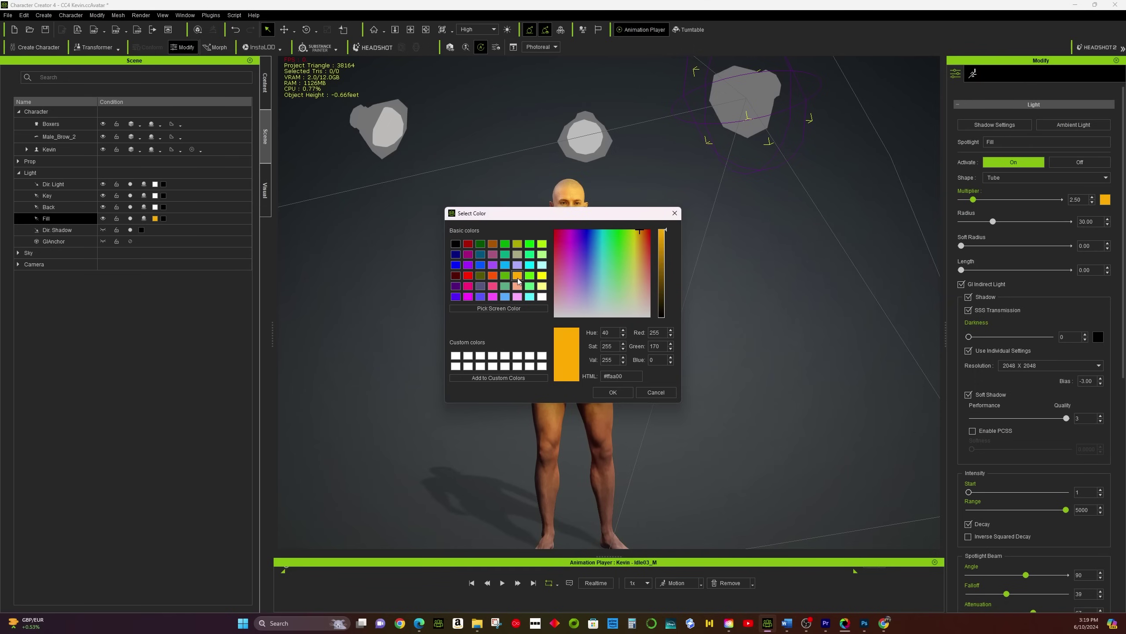
pyautogui.click(616, 395)
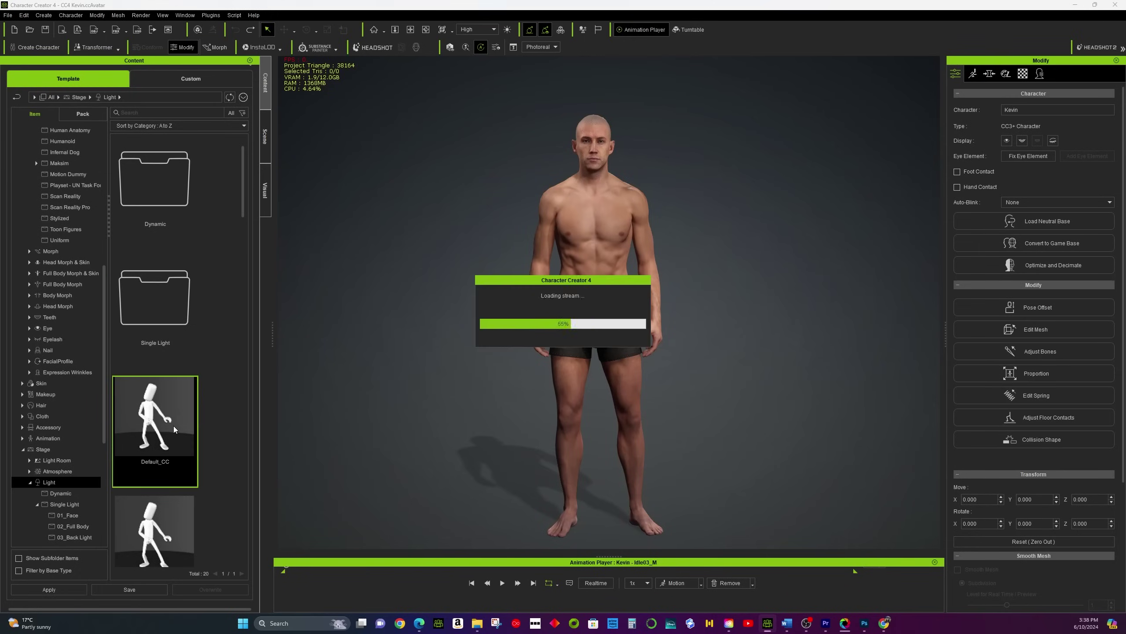
# Try the Dynamic Colorful preset, then apply Single Light 02_Full Body 'Key Light - Top'
pyautogui.doubleClick(151, 221)
pyautogui.doubleClick(157, 336)
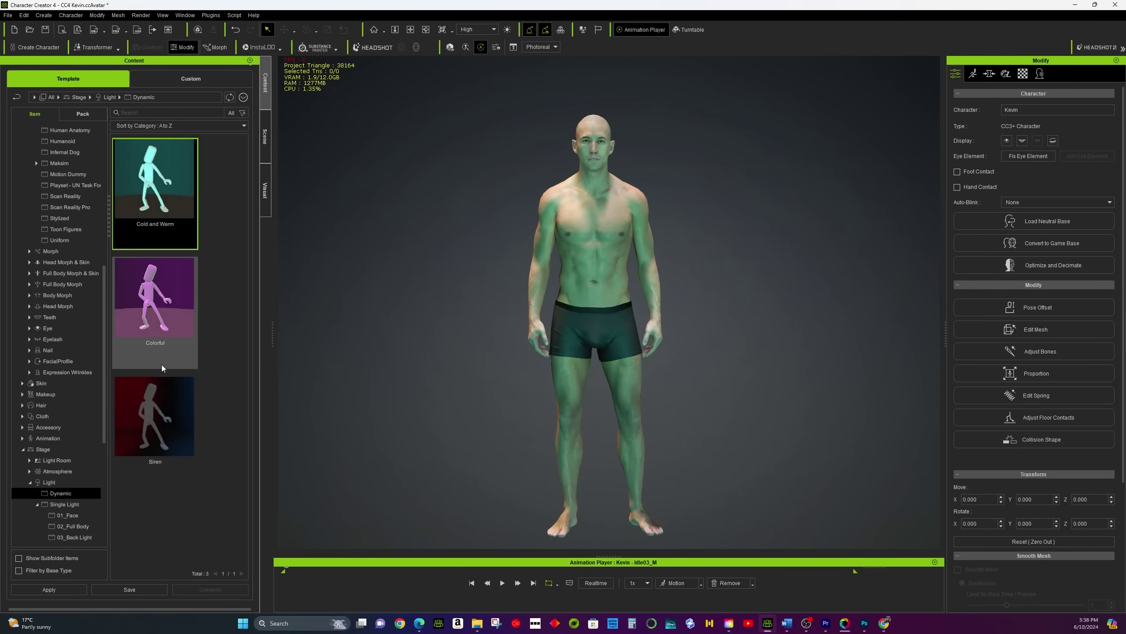
pyautogui.click(64, 504)
pyautogui.doubleClick(178, 301)
pyautogui.scroll(-5, 164, 364)
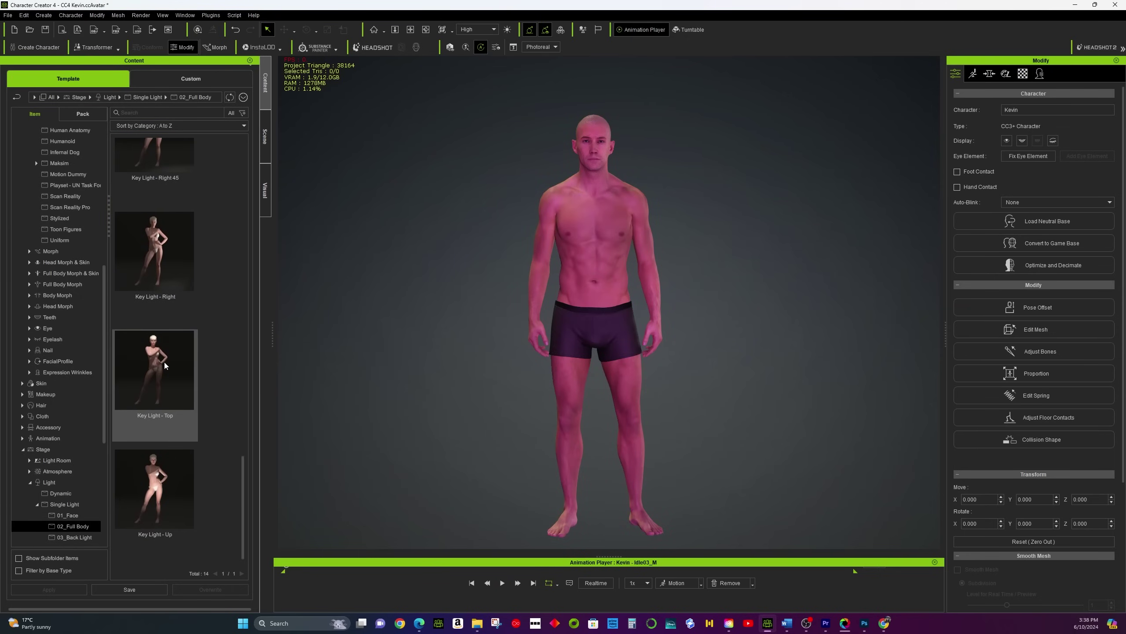
pyautogui.doubleClick(159, 379)
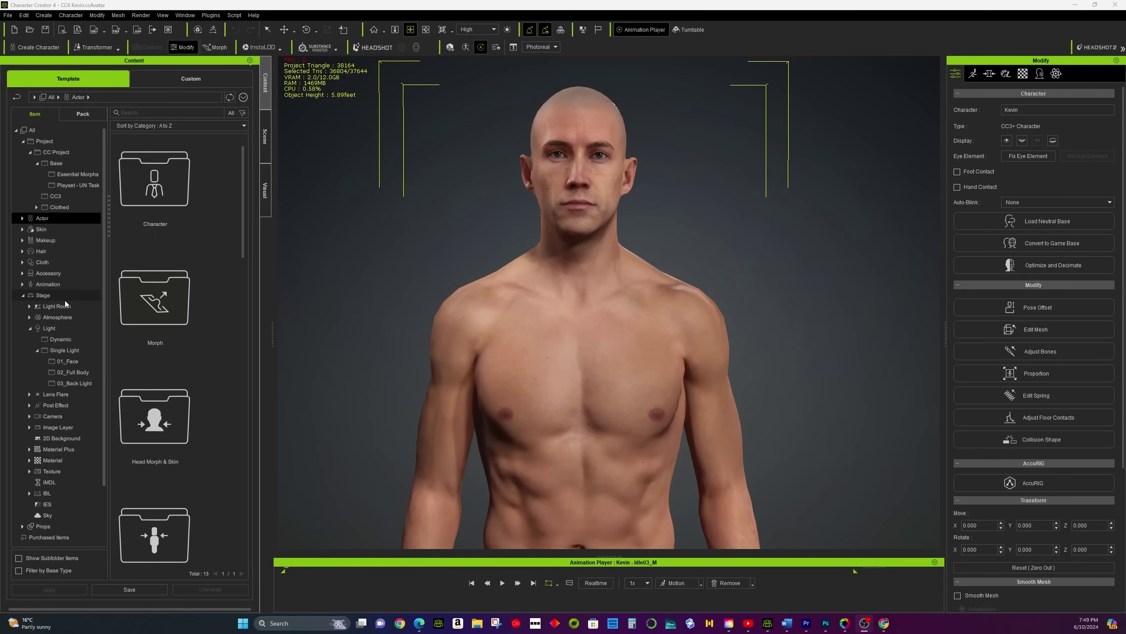
# Apply the Light Studio 01_Studio Back Light preset and frame Kevin's head and torso
pyautogui.doubleClick(65, 298)
pyautogui.doubleClick(186, 203)
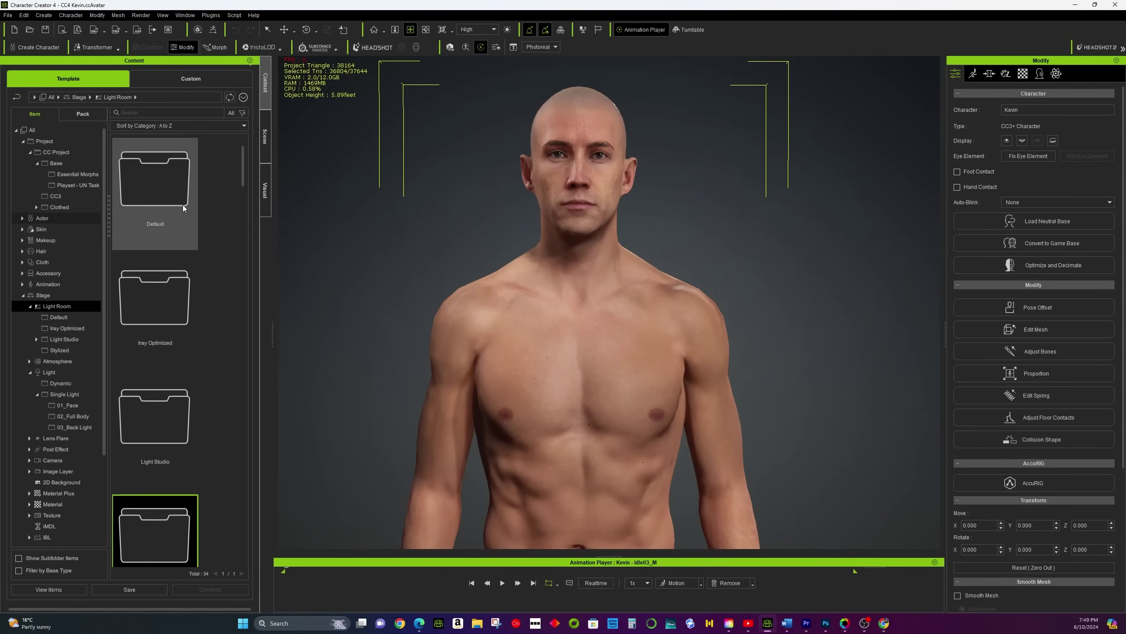
pyautogui.doubleClick(183, 423)
pyautogui.doubleClick(174, 185)
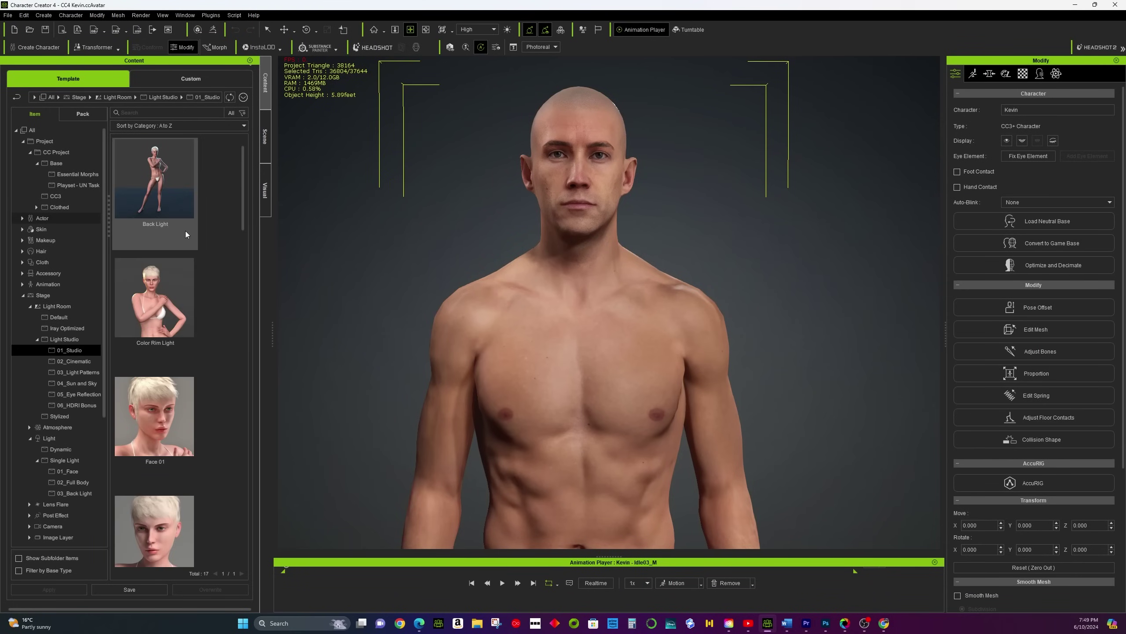
pyautogui.doubleClick(163, 196)
pyautogui.click(410, 29)
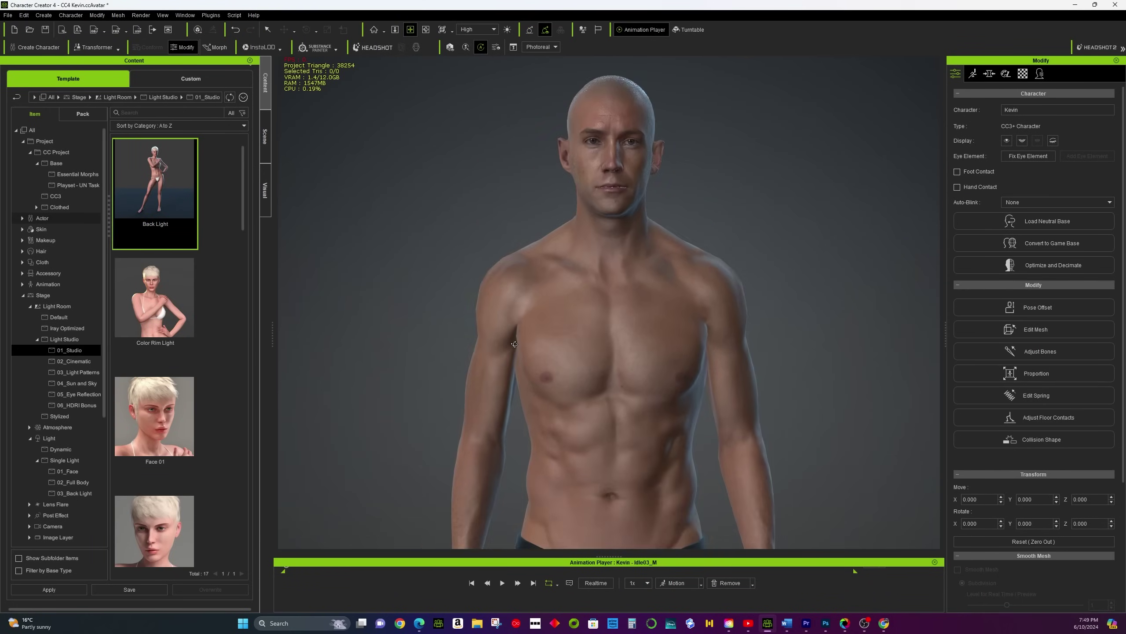
# Check the scene's light and prop groups, then apply the Color Rim Light preset
pyautogui.click(265, 142)
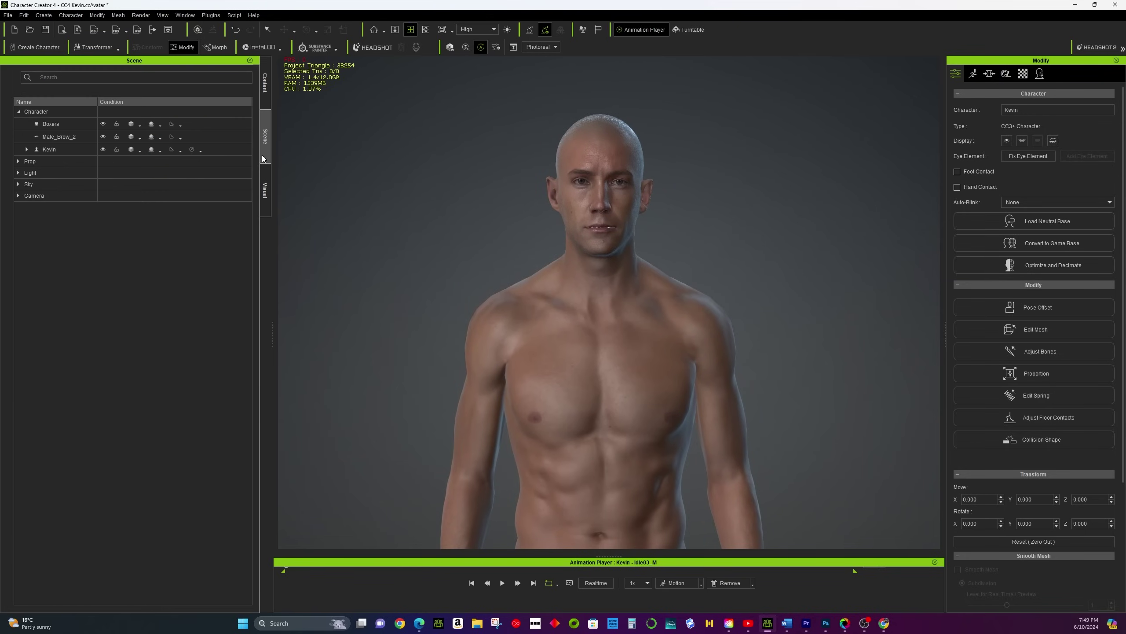
pyautogui.click(19, 173)
pyautogui.click(19, 162)
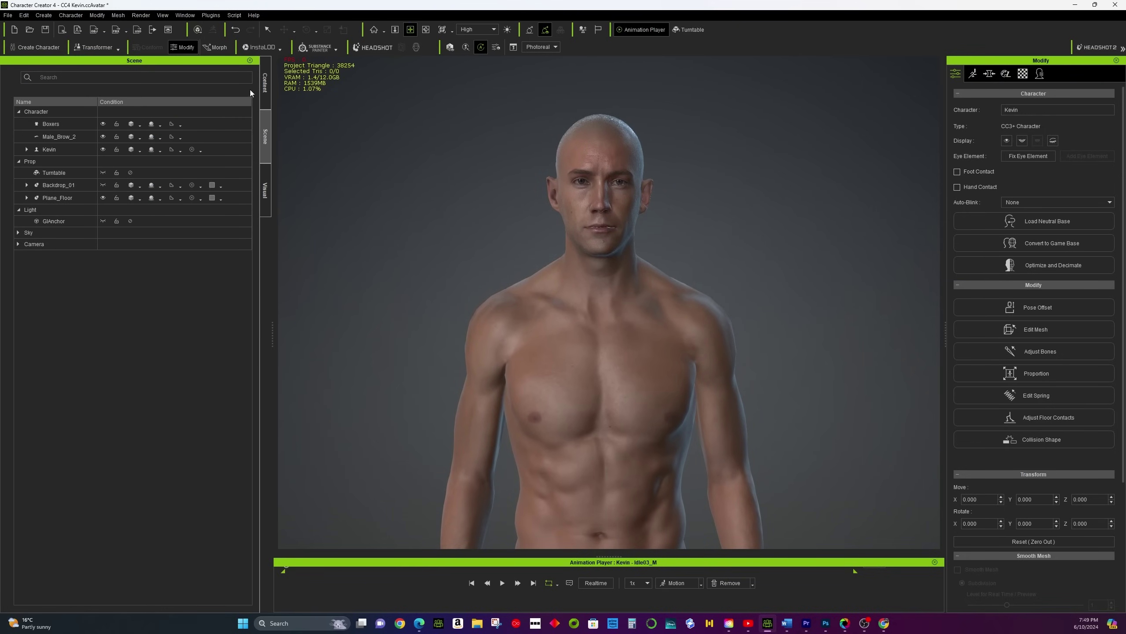
pyautogui.click(265, 84)
pyautogui.doubleClick(148, 316)
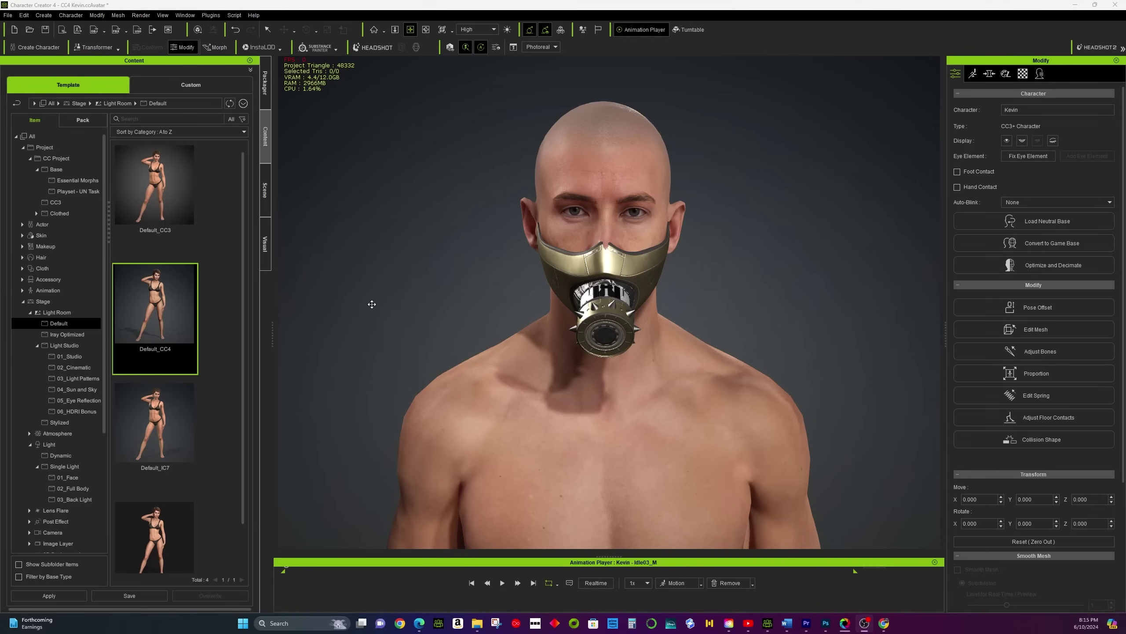
# Drop the Stylized Mystery preset onto the scene and frame the masked face
pyautogui.click(74, 420)
pyautogui.moveTo(176, 393); pyautogui.dragTo(515, 421)
pyautogui.click(578, 151)
pyautogui.scroll(3, 577, 151)
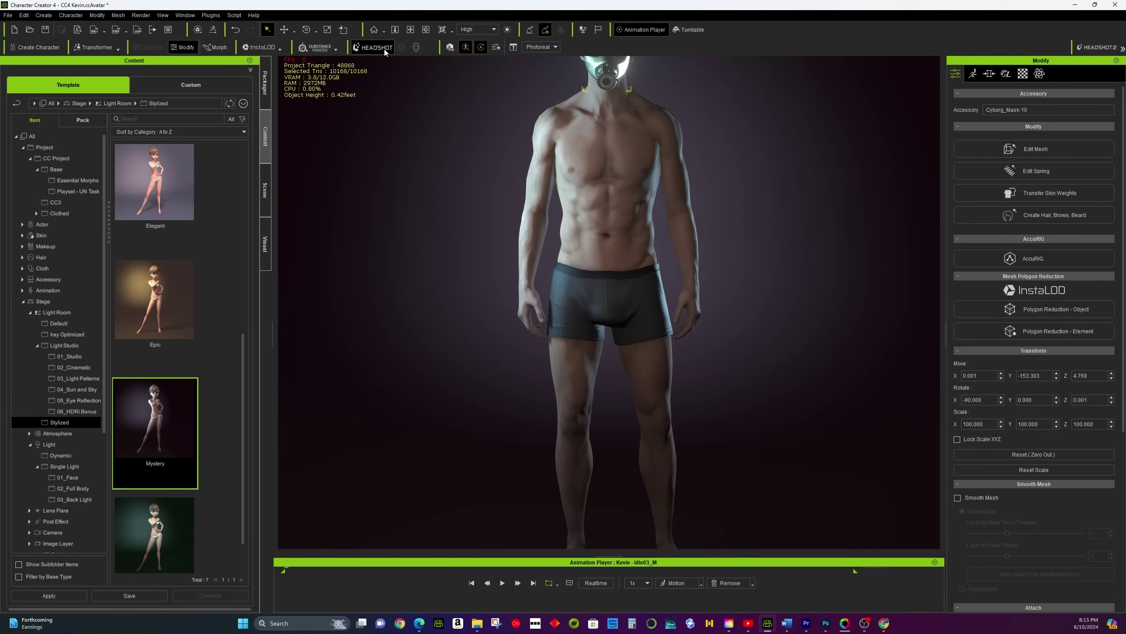
pyautogui.click(374, 30)
pyautogui.scroll(-3, 453, 102)
pyautogui.click(410, 30)
pyautogui.moveTo(445, 136); pyautogui.dragTo(429, 187)
# Make the BG_High Light purple and the Rim Light_R magenta
pyautogui.click(265, 191)
pyautogui.click(155, 220)
pyautogui.click(574, 255)
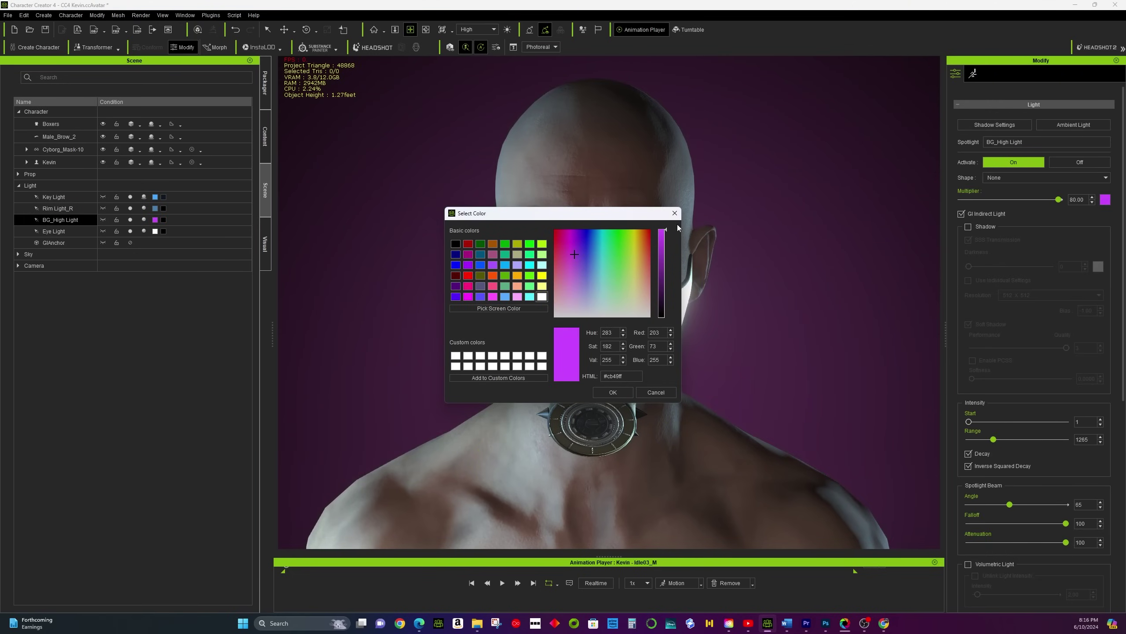
pyautogui.click(675, 213)
pyautogui.click(155, 208)
pyautogui.click(570, 263)
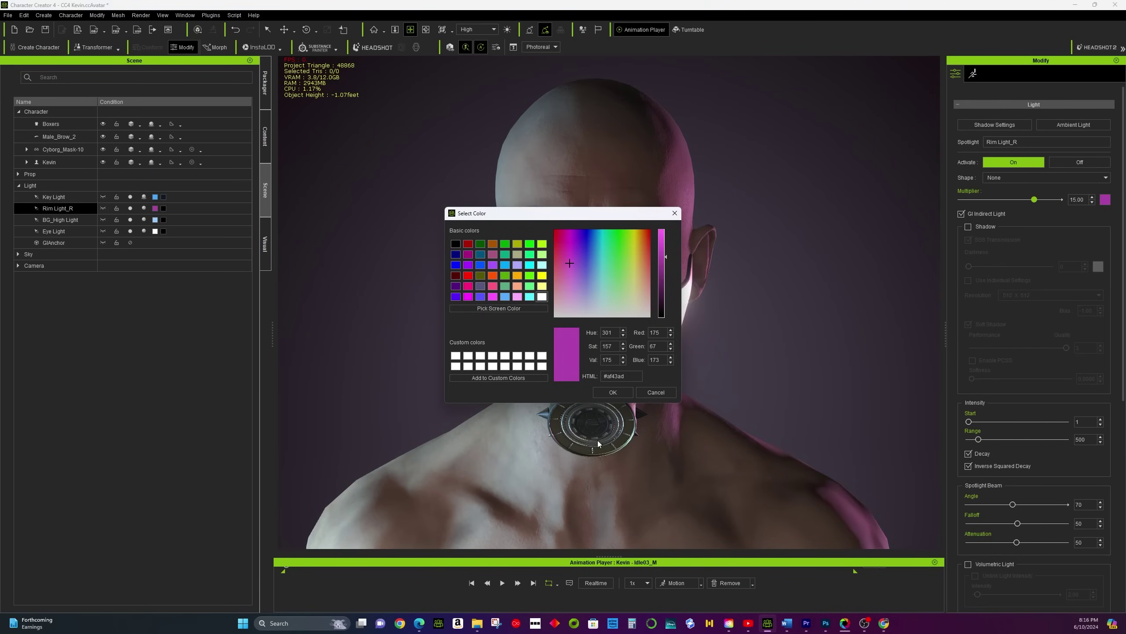
pyautogui.click(613, 392)
# Give the Key Light a deep blue colour and raise its strength to 11.39
pyautogui.click(157, 197)
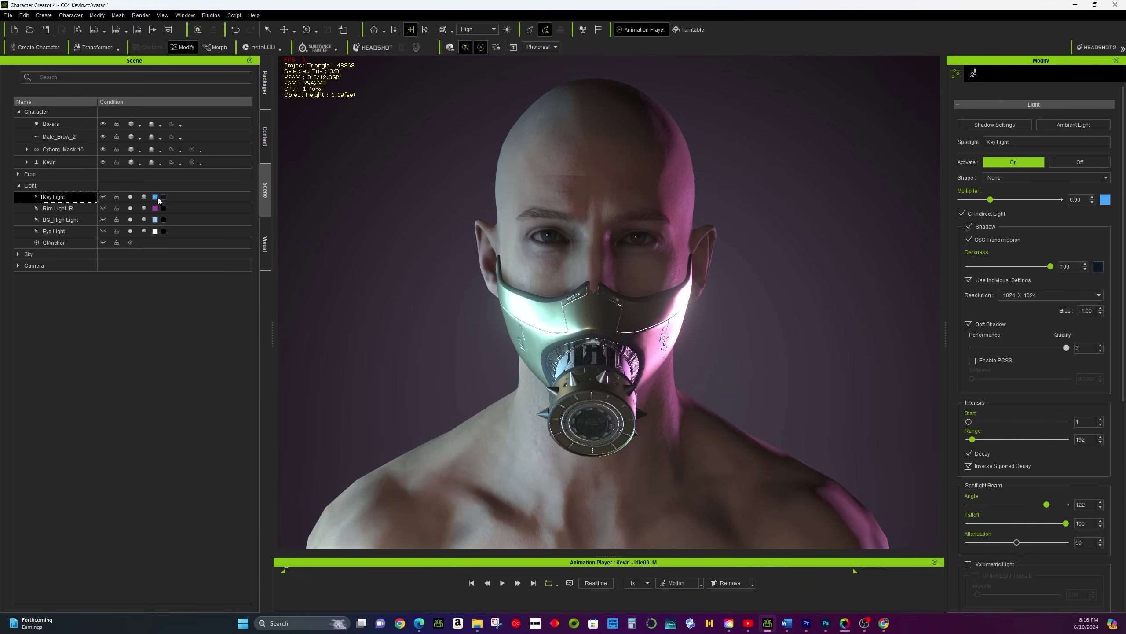
pyautogui.moveTo(581, 271); pyautogui.dragTo(596, 253)
pyautogui.moveTo(662, 241); pyautogui.dragTo(662, 246)
pyautogui.click(609, 392)
pyautogui.moveTo(988, 199); pyautogui.dragTo(1016, 199)
pyautogui.click(155, 197)
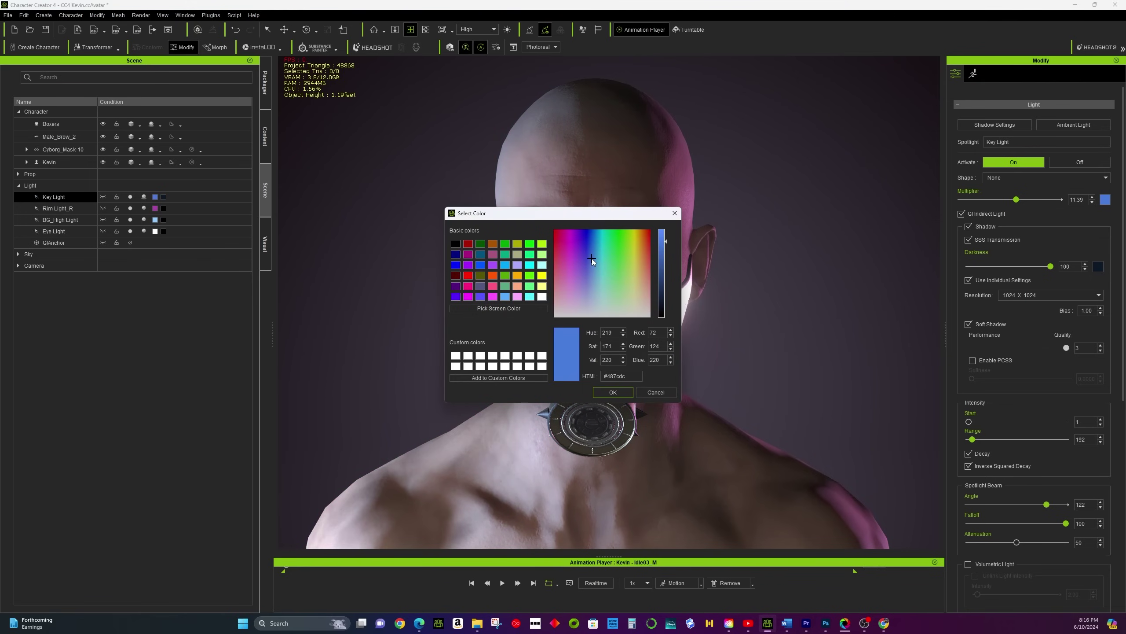
pyautogui.moveTo(595, 213); pyautogui.dragTo(154, 213)
pyautogui.click(174, 363)
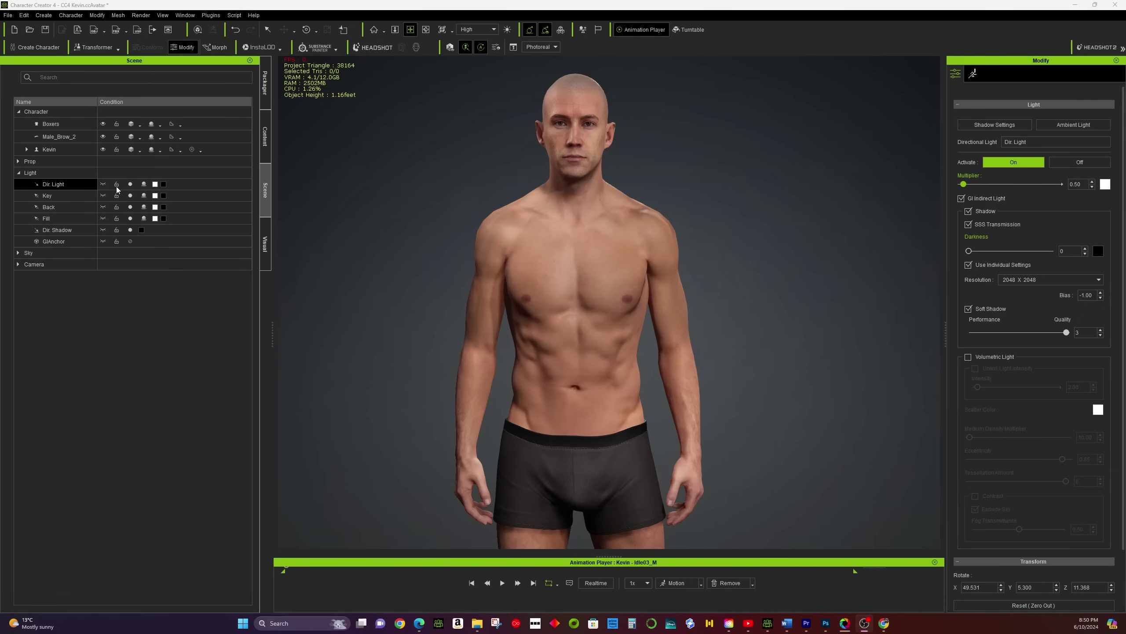
# Raise the Dir. Light Multiplier to 1.02, darken the Dir. Shadow, and select the Back light
pyautogui.click(82, 187)
pyautogui.moveTo(968, 181); pyautogui.dragTo(967, 191)
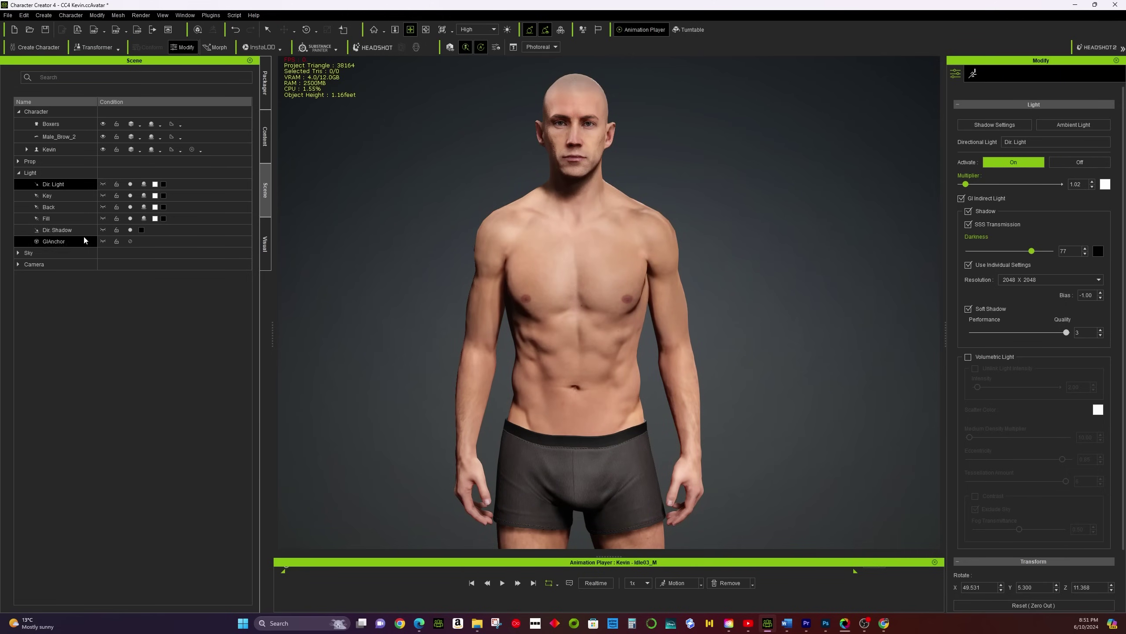
pyautogui.click(62, 230)
pyautogui.moveTo(1002, 179); pyautogui.dragTo(975, 200)
pyautogui.click(67, 207)
pyautogui.moveTo(607, 125); pyautogui.dragTo(613, 133)
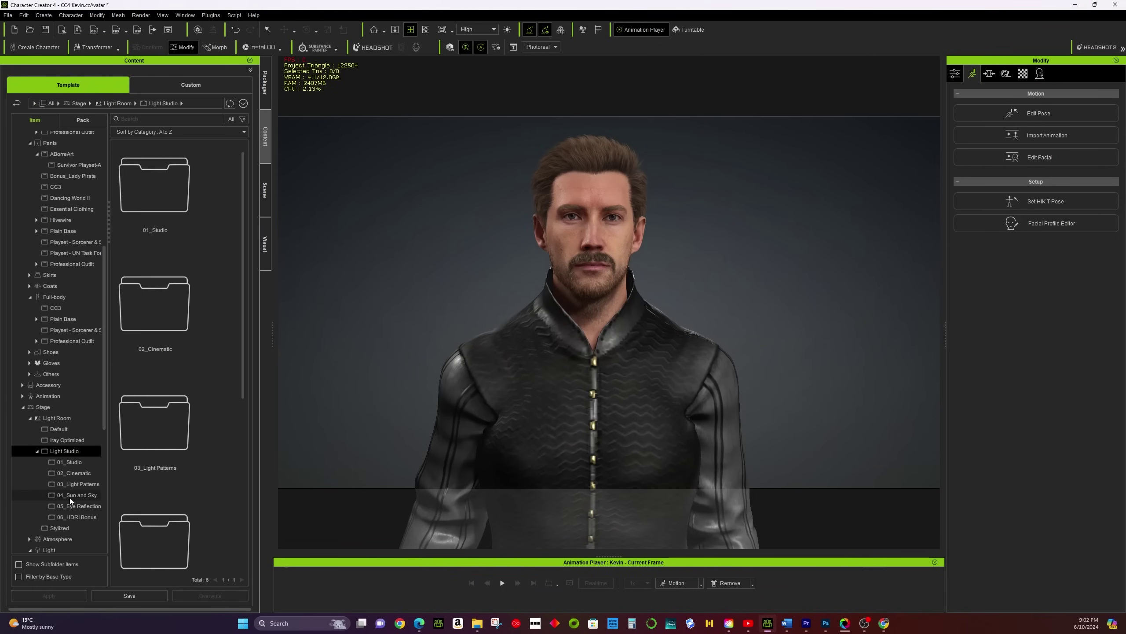
# Drag the Stylized Epic preset onto the scene and frame the beard close
pyautogui.click(80, 525)
pyautogui.scroll(-5, 169, 414)
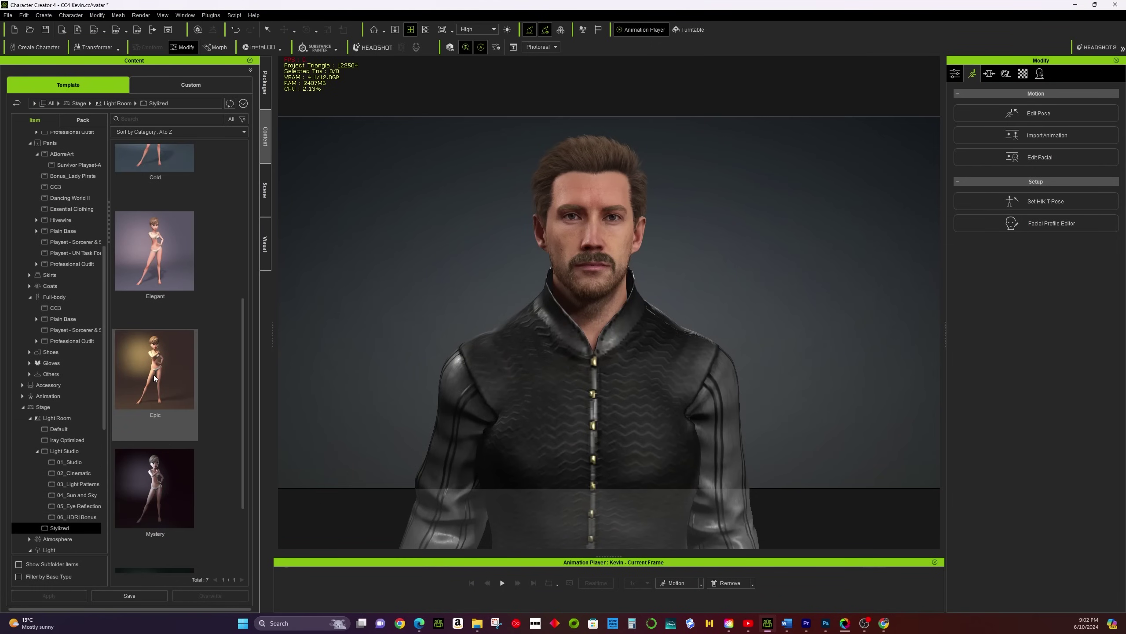
pyautogui.moveTo(156, 368); pyautogui.dragTo(395, 321)
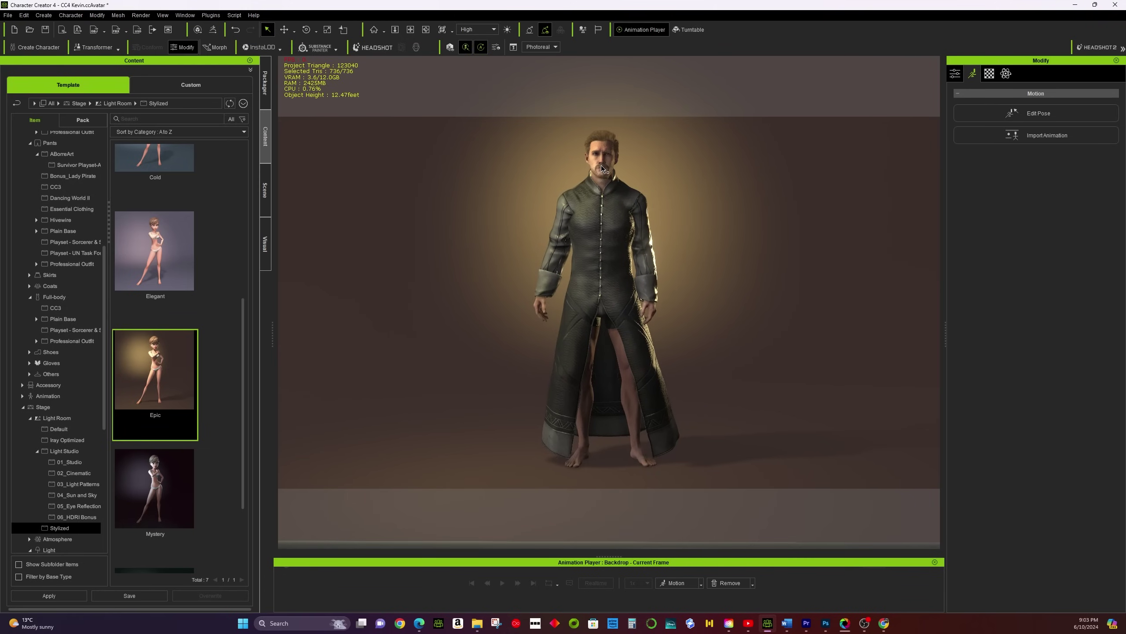
pyautogui.click(371, 31)
pyautogui.scroll(-6, 542, 102)
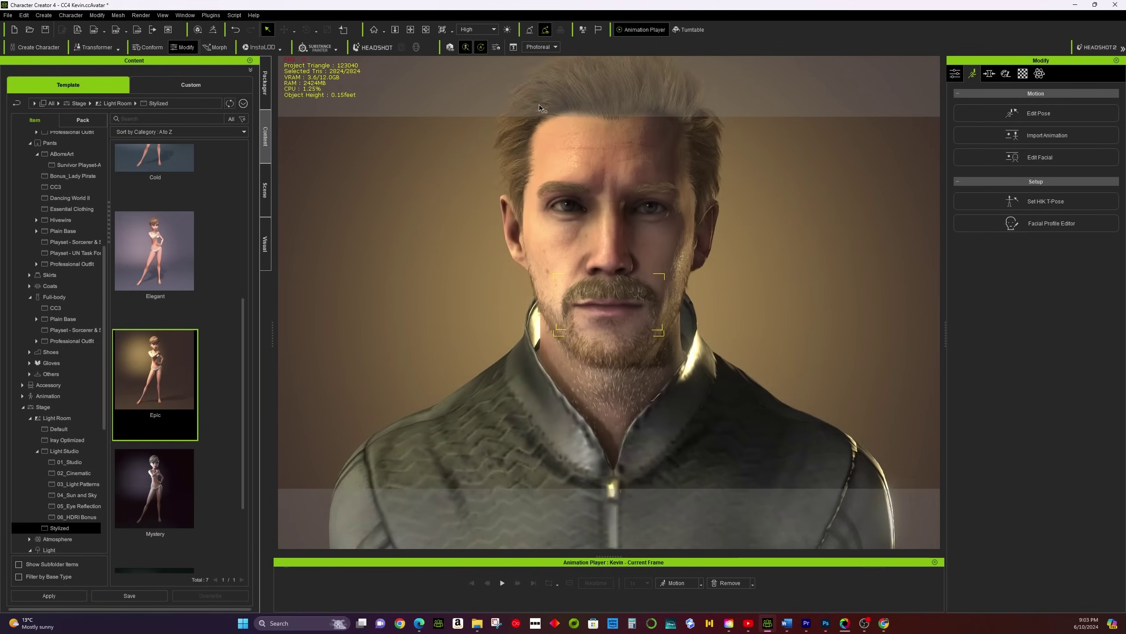
# Change the Rim Light colour to orange and pan the view right and down
pyautogui.click(264, 197)
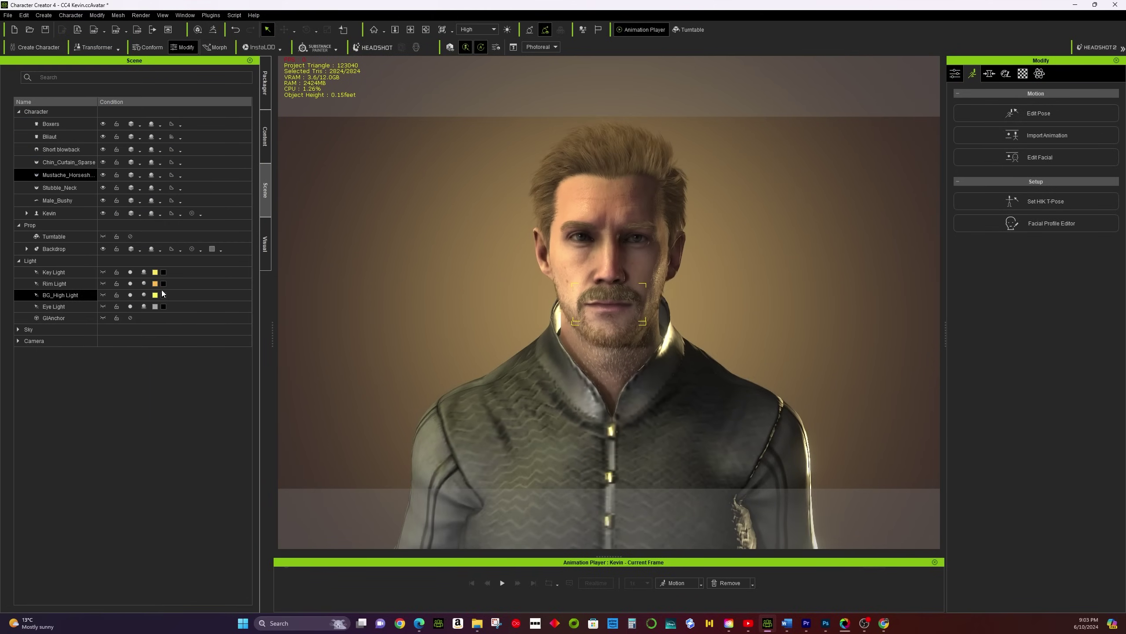
pyautogui.click(155, 283)
pyautogui.click(643, 255)
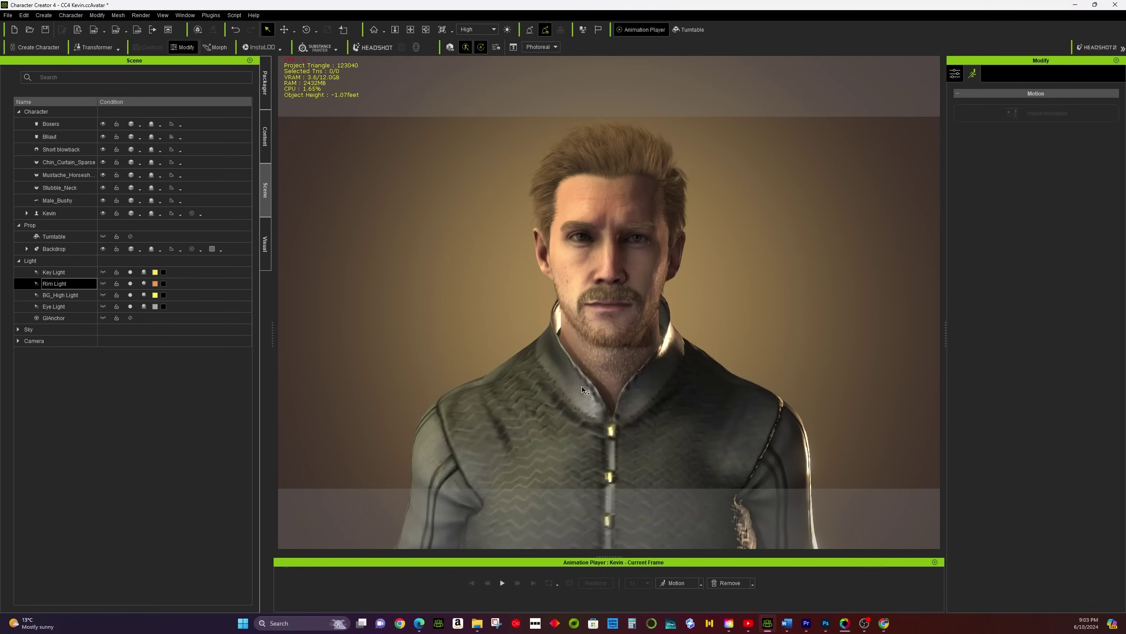
pyautogui.click(410, 29)
pyautogui.moveTo(398, 242); pyautogui.dragTo(445, 268)
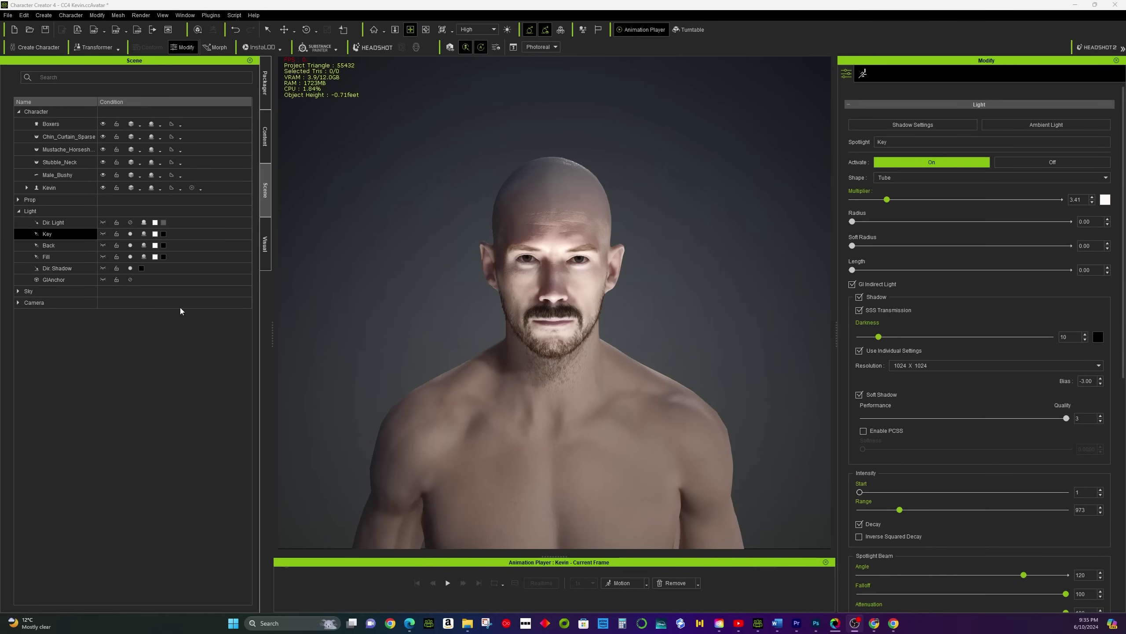
# Turn the Key light on, raise the Back light Multiplier to 2.24, and switch off the Dir. Light
pyautogui.click(103, 234)
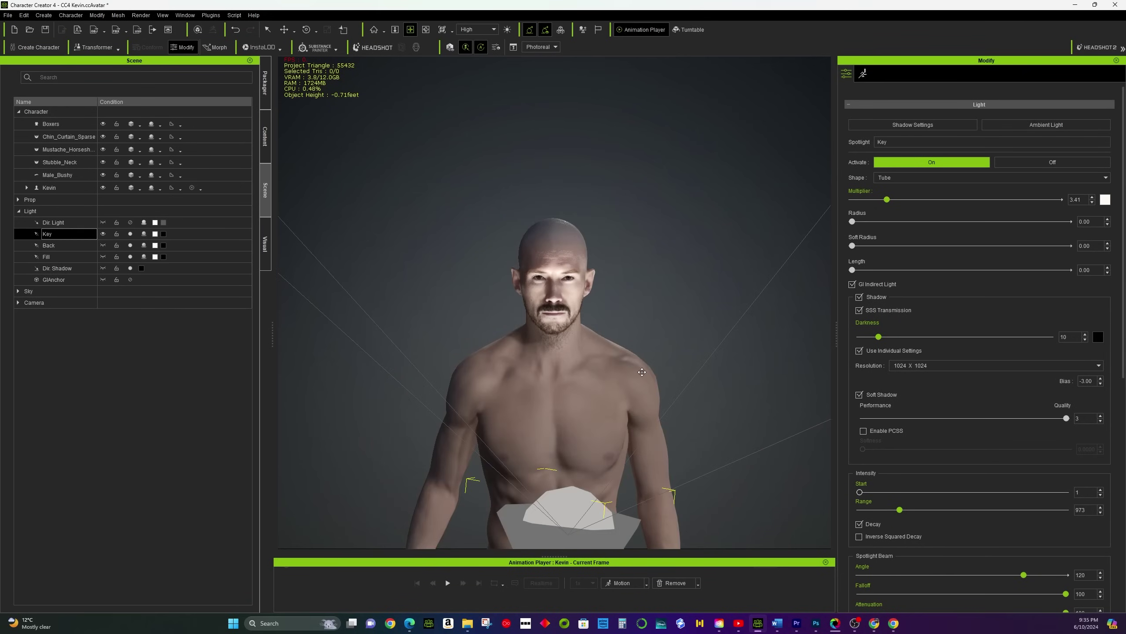
pyautogui.scroll(2, 280, 281)
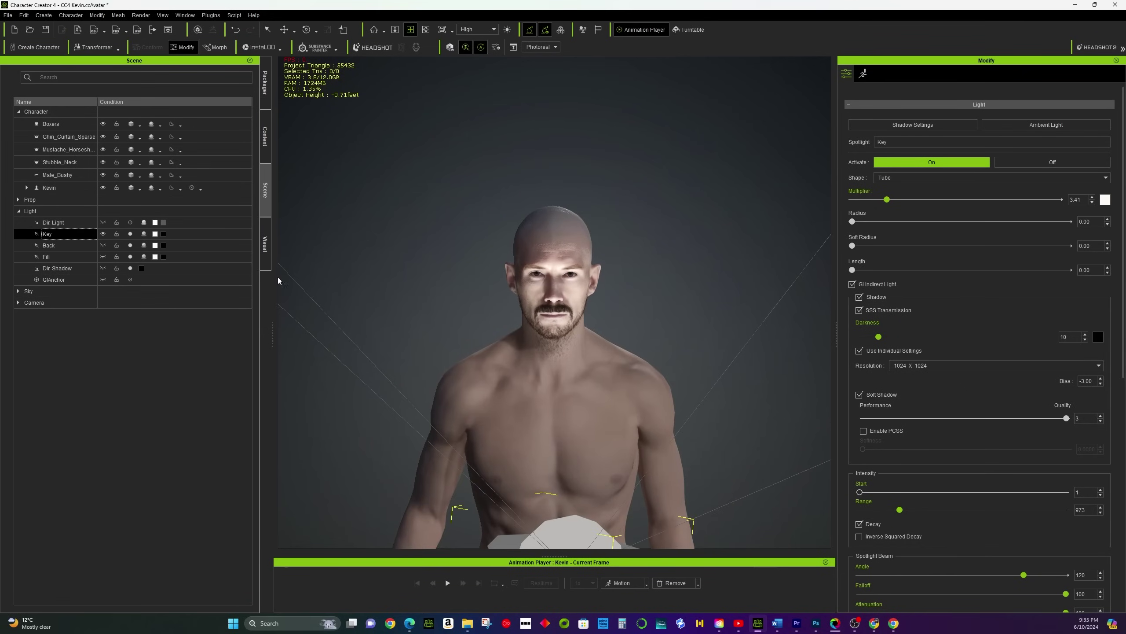
pyautogui.moveTo(888, 201)
pyautogui.mouseDown()
pyautogui.moveTo(907, 205)
pyautogui.moveTo(877, 203)
pyautogui.mouseUp()
pyautogui.click(76, 246)
pyautogui.press('Up')
pyautogui.press('Up')
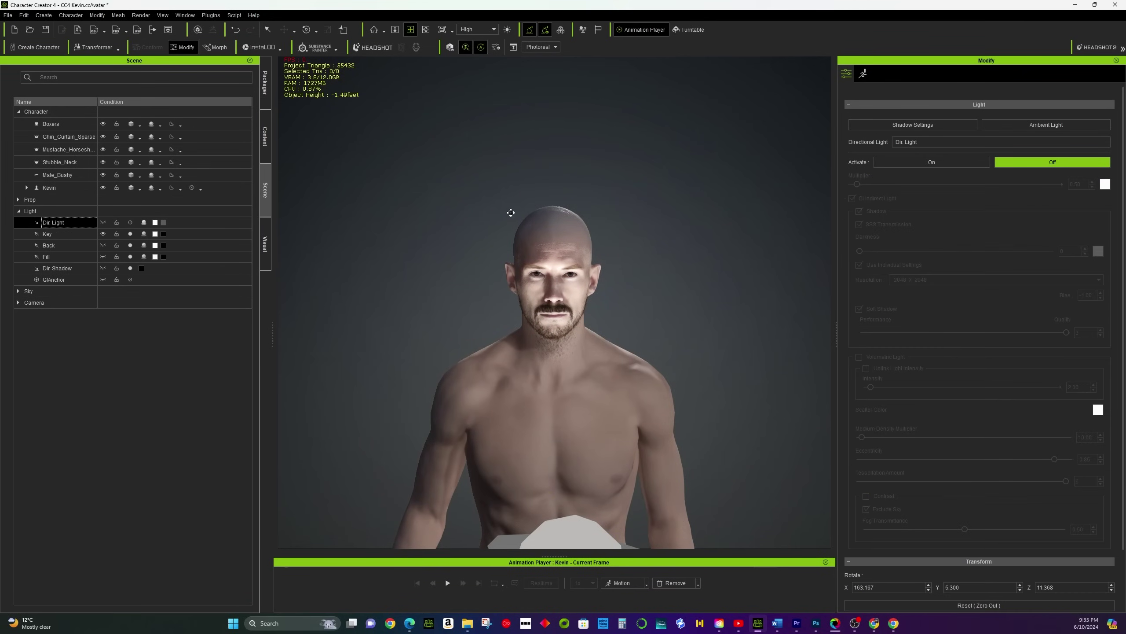
pyautogui.click(130, 222)
pyautogui.scroll(5, 597, 213)
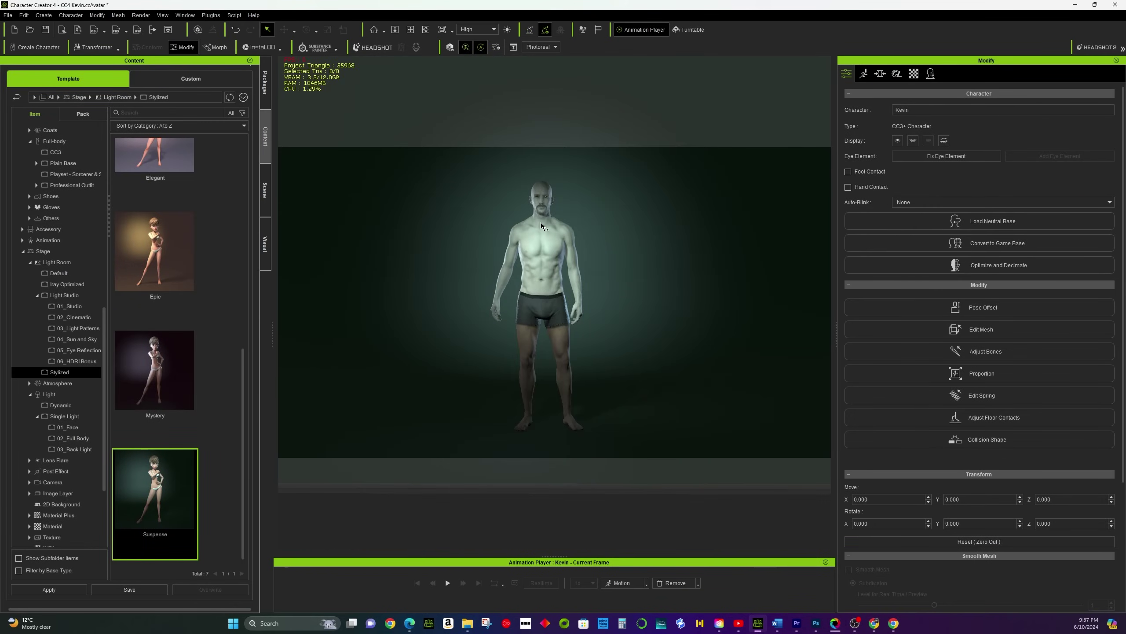
# Select Kevin and frame his face close up in the viewport
pyautogui.click(541, 226)
pyautogui.scroll(3, 541, 226)
pyautogui.moveTo(427, 173); pyautogui.dragTo(446, 288, button='middle')
pyautogui.scroll(5, 446, 288)
pyautogui.moveTo(311, 297); pyautogui.dragTo(277, 247, button='middle')
pyautogui.click(265, 191)
# Make Rim Light_R a cool green with a Rectangle shape and higher strength
pyautogui.click(155, 234)
pyautogui.click(529, 276)
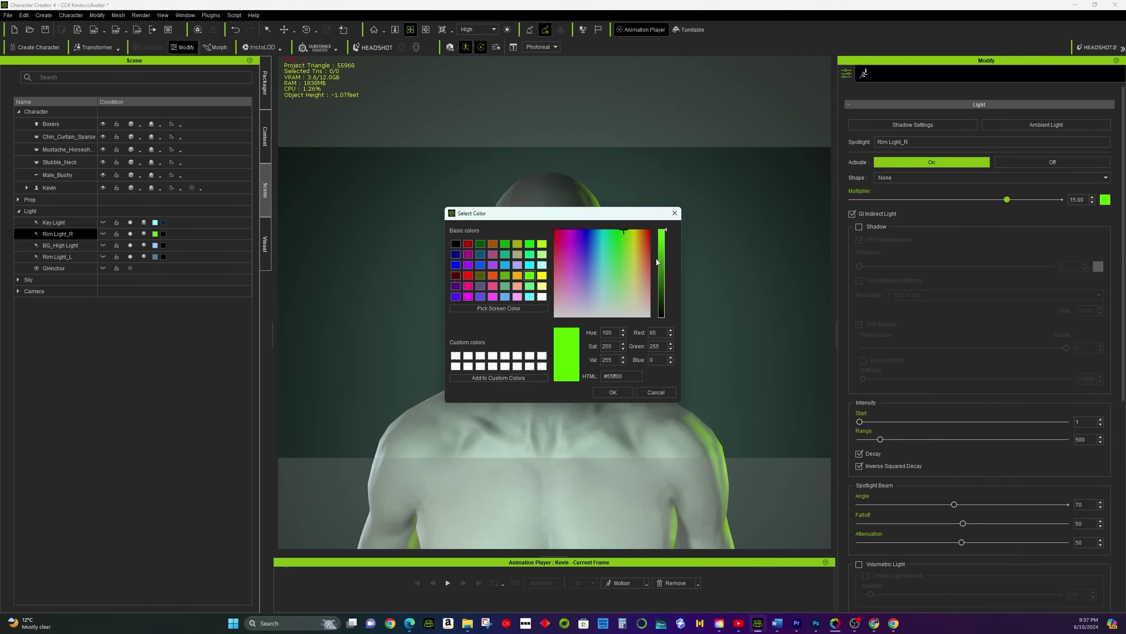
pyautogui.moveTo(546, 214); pyautogui.dragTo(251, 250)
pyautogui.moveTo(372, 268); pyautogui.dragTo(322, 283)
pyautogui.click(319, 428)
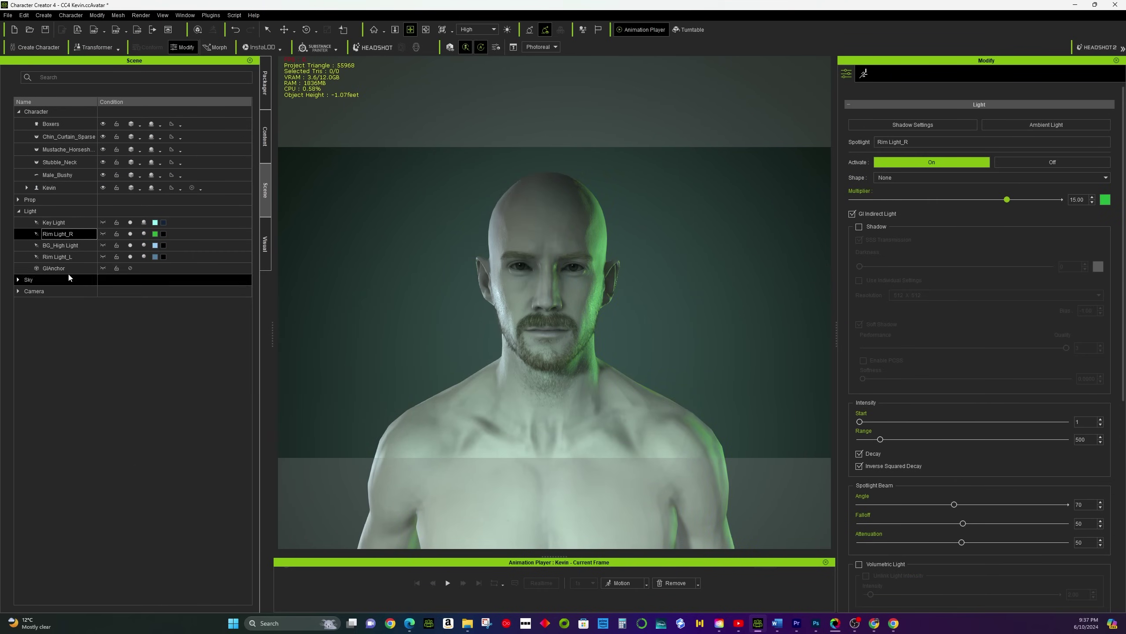
pyautogui.click(992, 178)
pyautogui.click(981, 195)
pyautogui.moveTo(1007, 200); pyautogui.dragTo(1014, 203)
pyautogui.scroll(3, 558, 266)
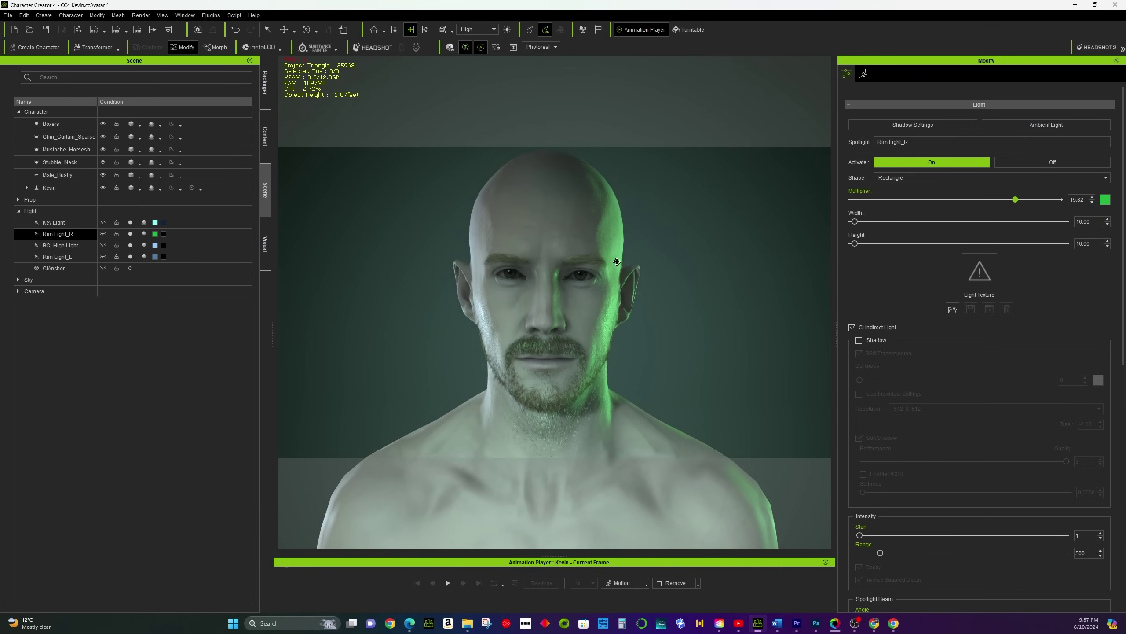
# Set the Key Light colour to mint #8cfff9
pyautogui.click(155, 222)
pyautogui.moveTo(662, 230); pyautogui.dragTo(662, 244)
pyautogui.moveTo(507, 220); pyautogui.dragTo(191, 238)
pyautogui.moveTo(349, 262); pyautogui.dragTo(348, 252)
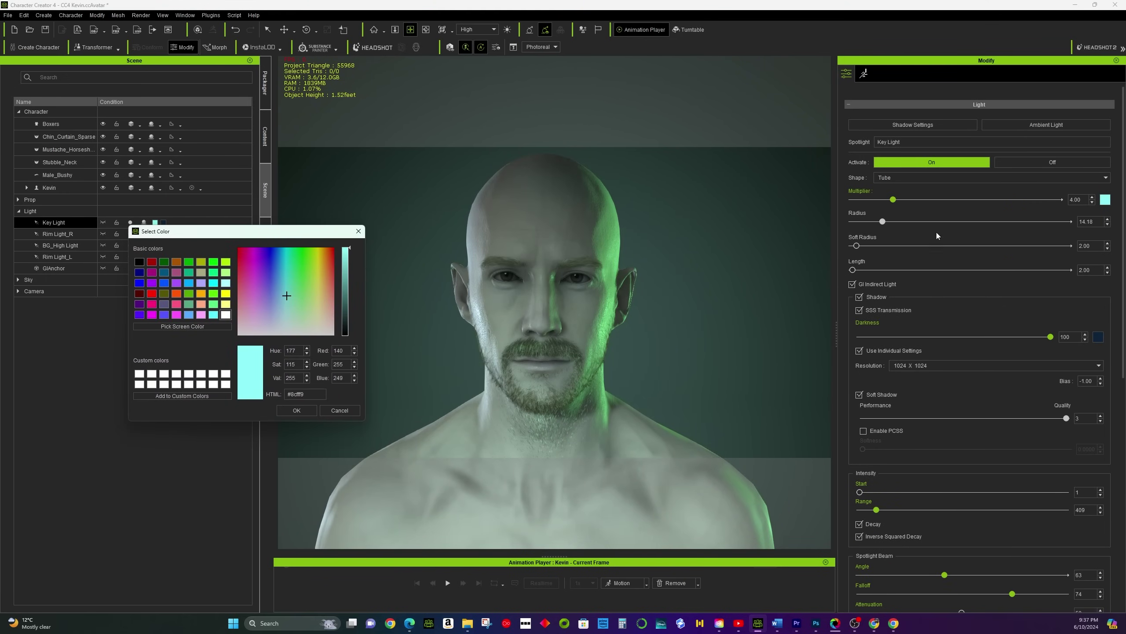
pyautogui.click(909, 202)
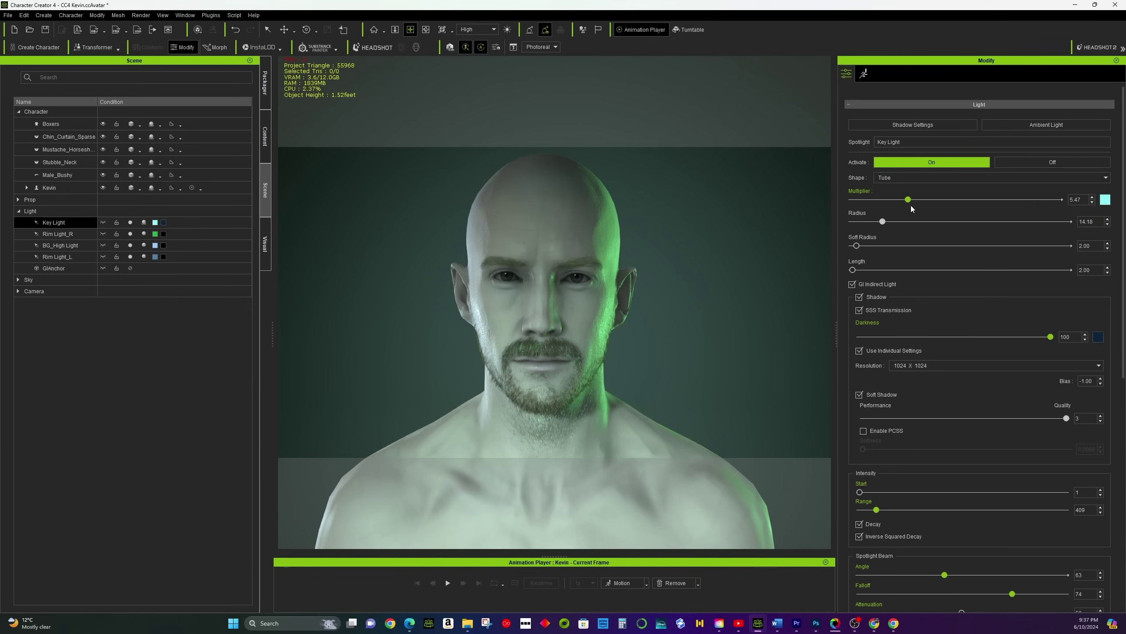